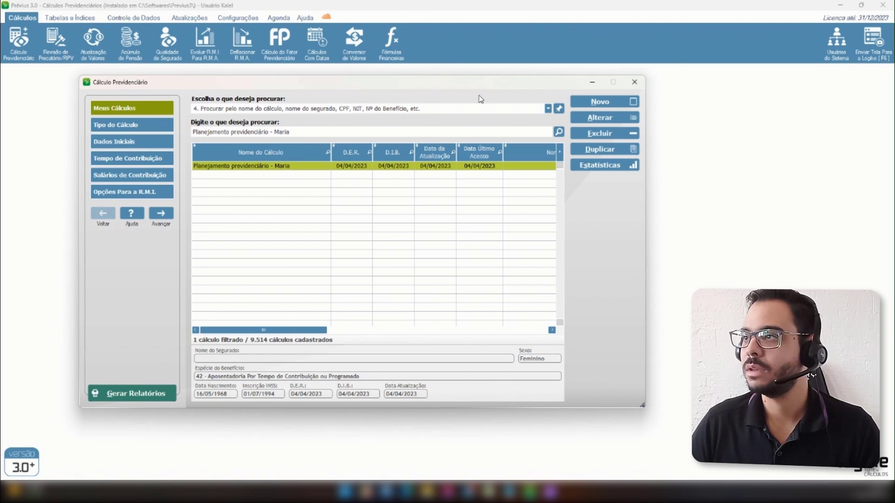
click(609, 106)
drag(305, 128, 329, 117)
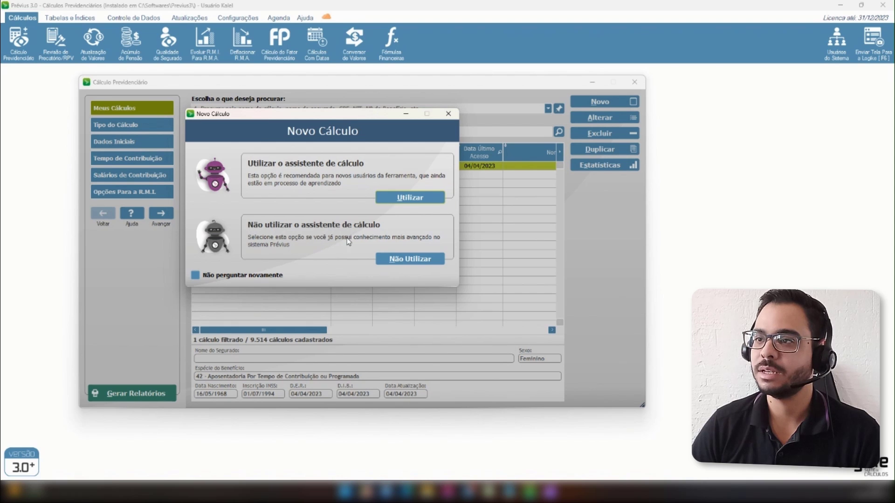
click(400, 259)
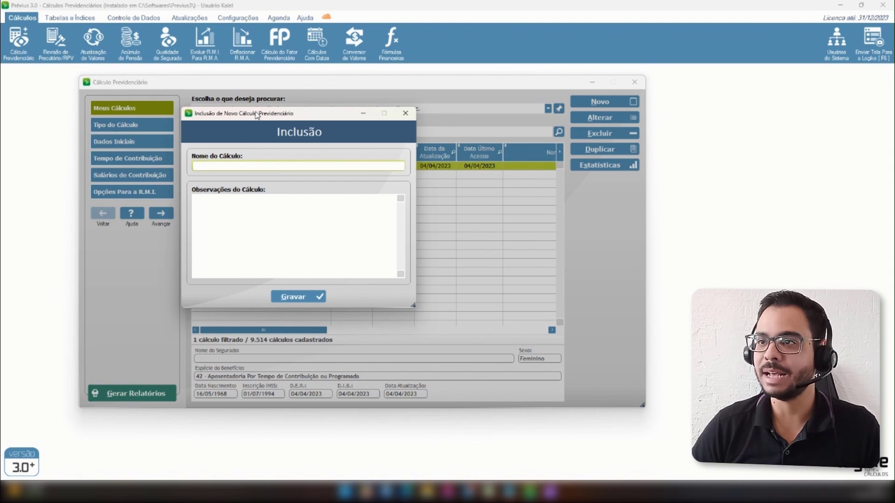
drag(257, 114, 367, 144)
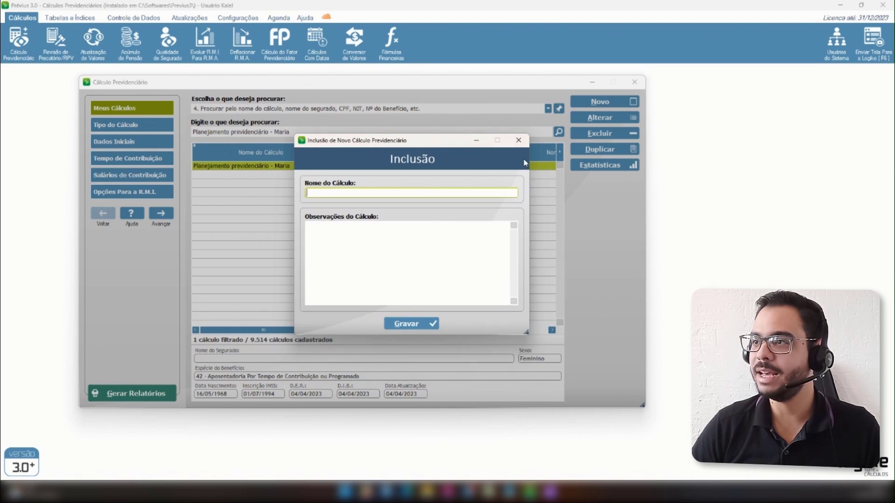
click(518, 141)
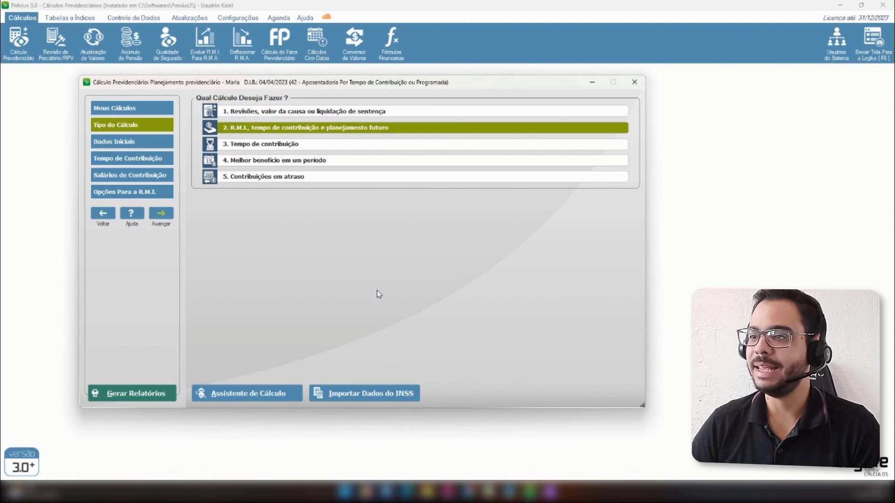
Attach the "extrato CNIS" PDF as the CNIS source in the INSS data import for the retirement planning calculation
click(360, 397)
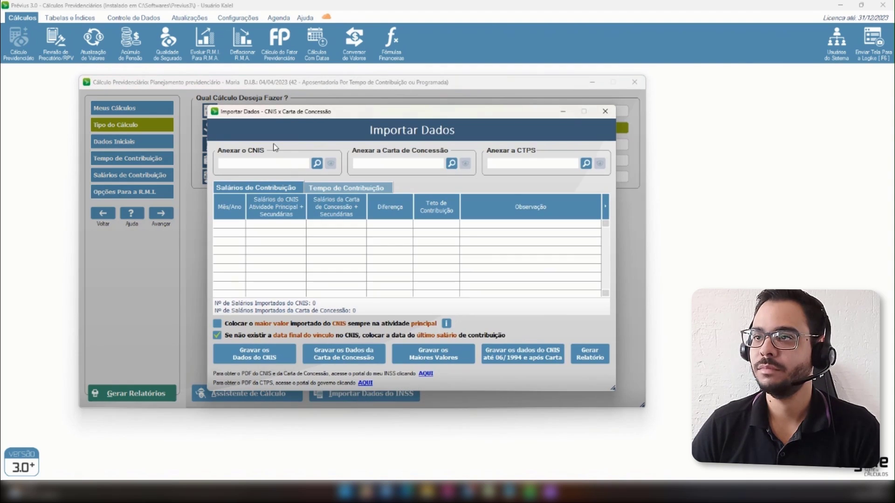
click(317, 164)
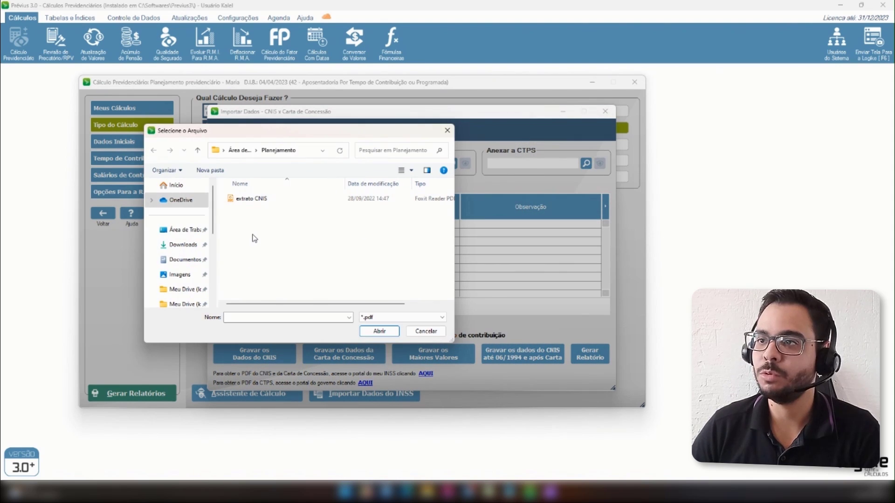
click(262, 199)
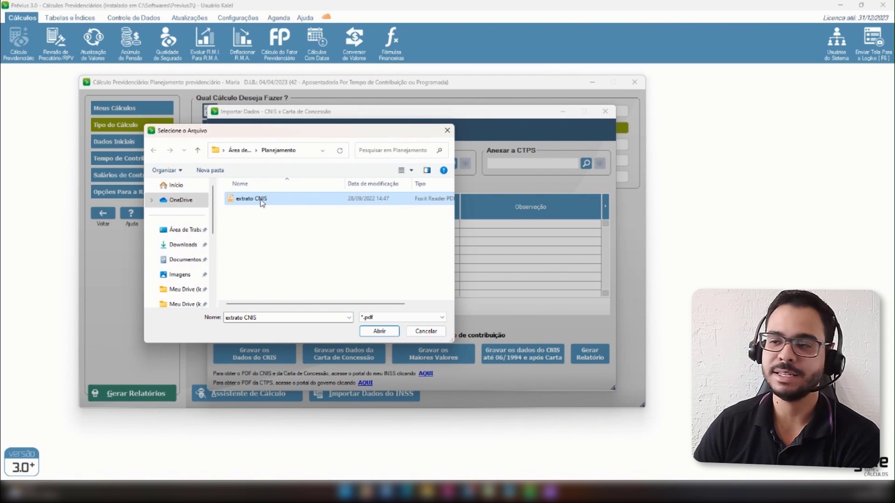
click(379, 331)
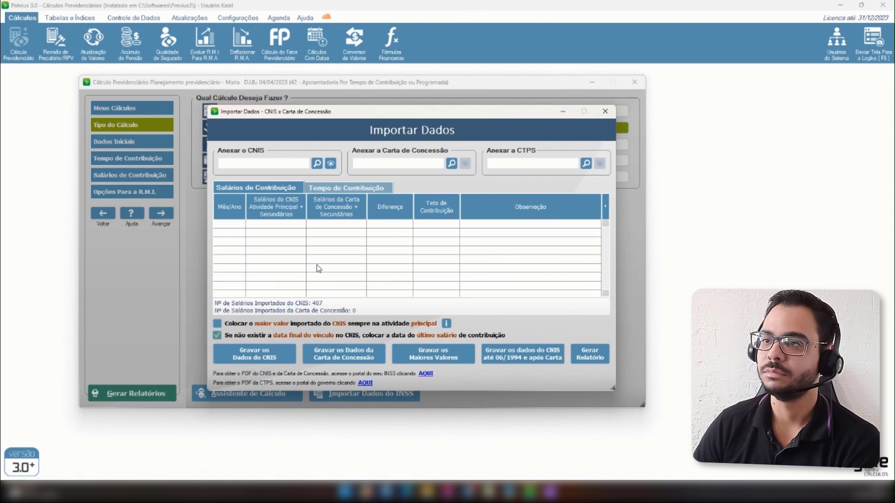
click(409, 293)
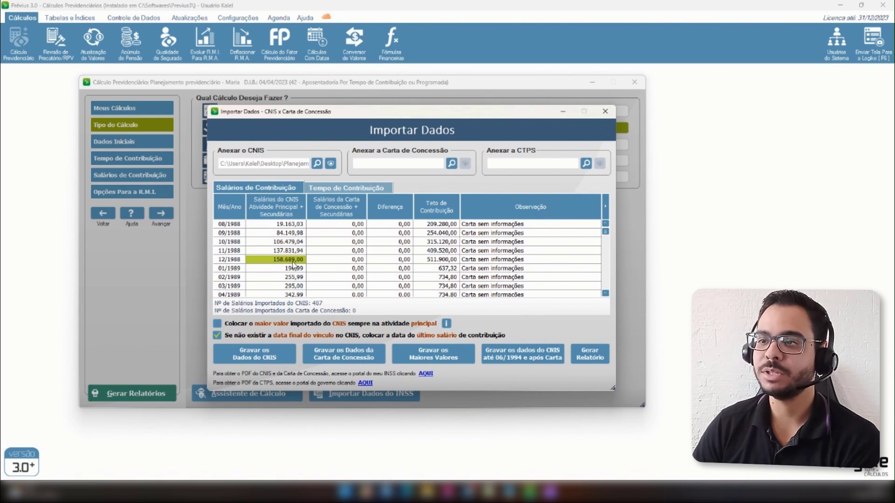
Save the imported CNIS data to the calculation, agreeing to overwrite existing contribution salaries
click(265, 353)
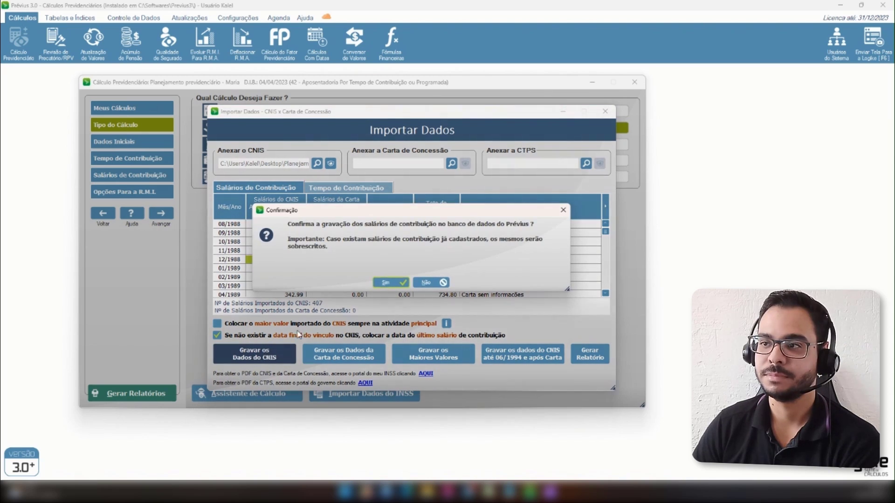
click(395, 285)
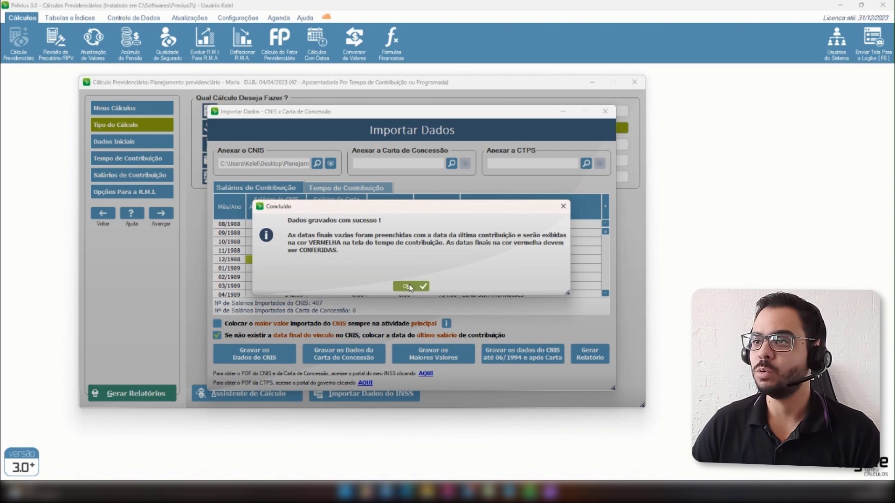
click(410, 292)
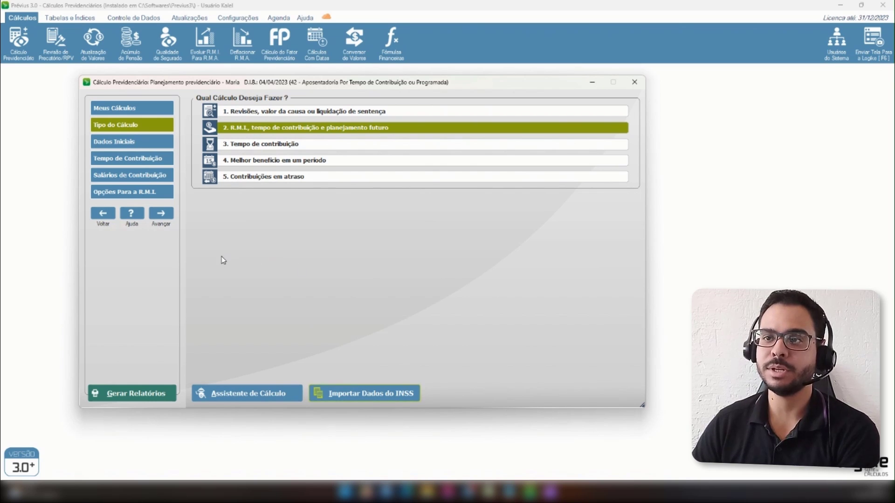
Review the calculation's initial data for the benefit type, the disability options and the treatment of concomitant activities
click(125, 142)
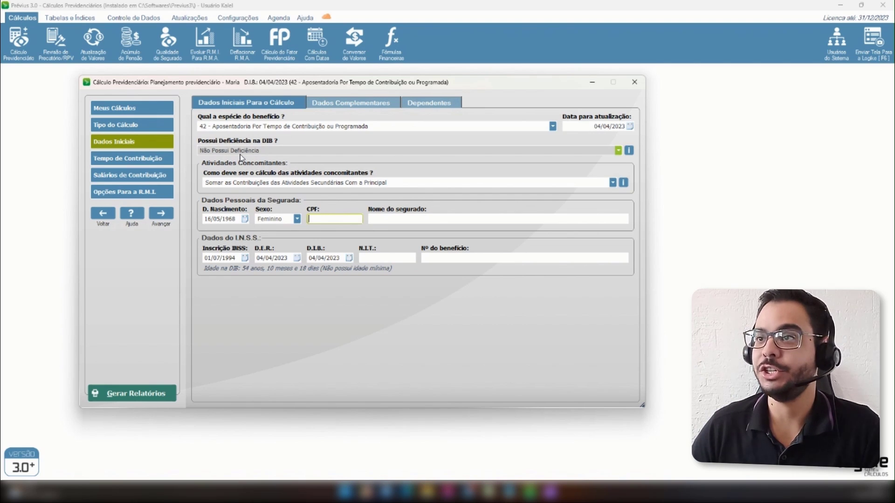
click(283, 151)
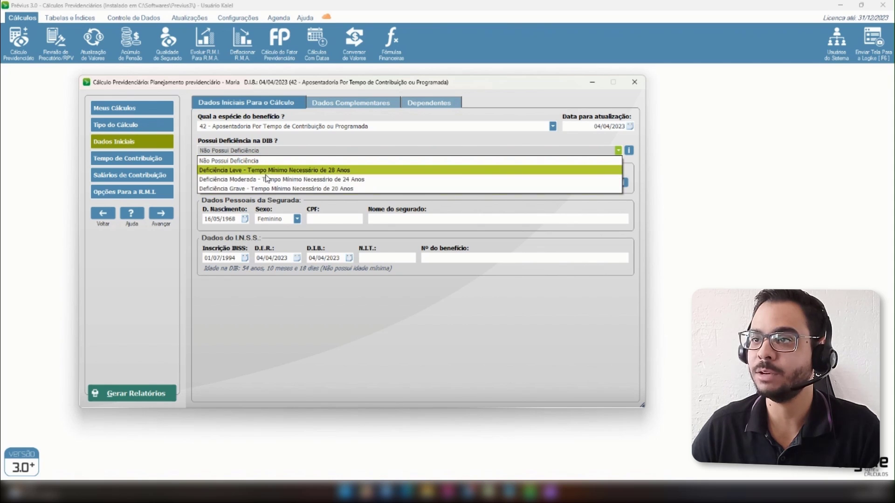
click(322, 150)
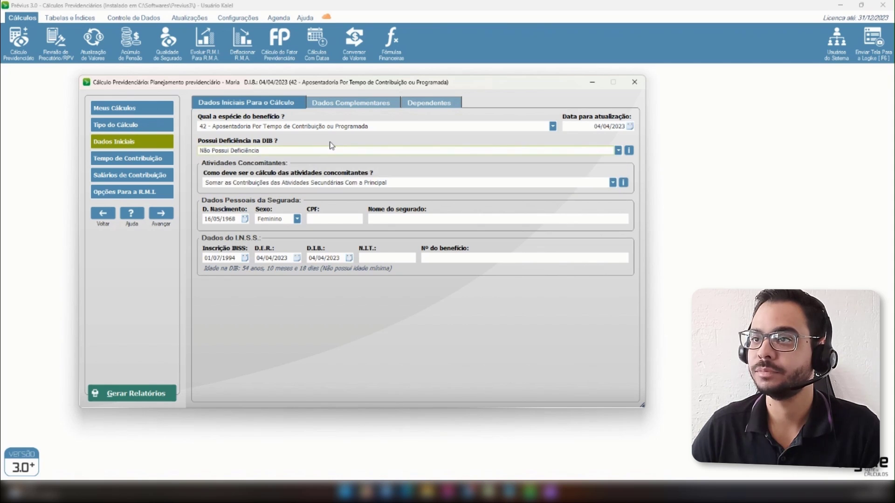
click(260, 186)
click(259, 186)
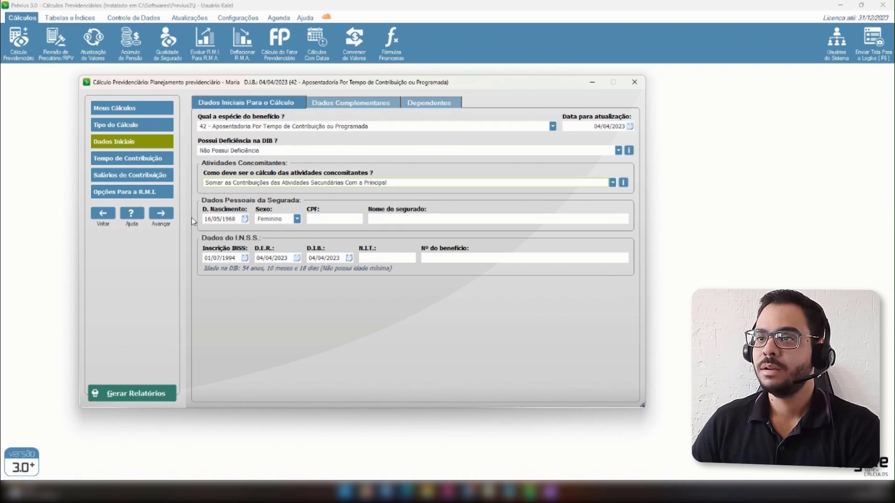
Review the insured person's personal data fields and the INSS data, including the D.E.R. and D.I.B. dates
click(273, 225)
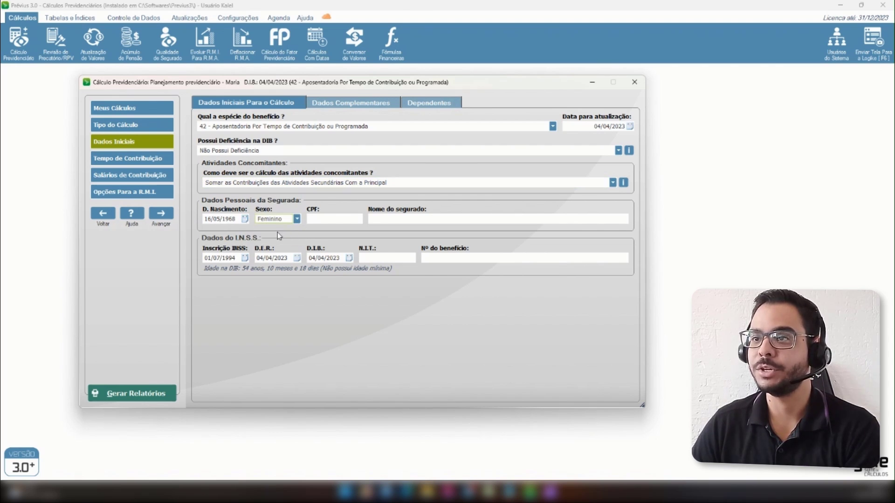
key(shift+Tab)
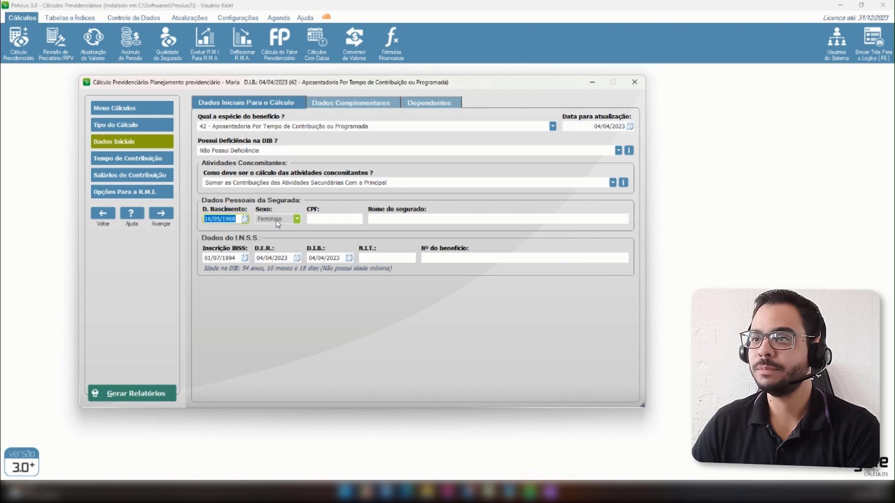
key(Tab)
key(Tab)
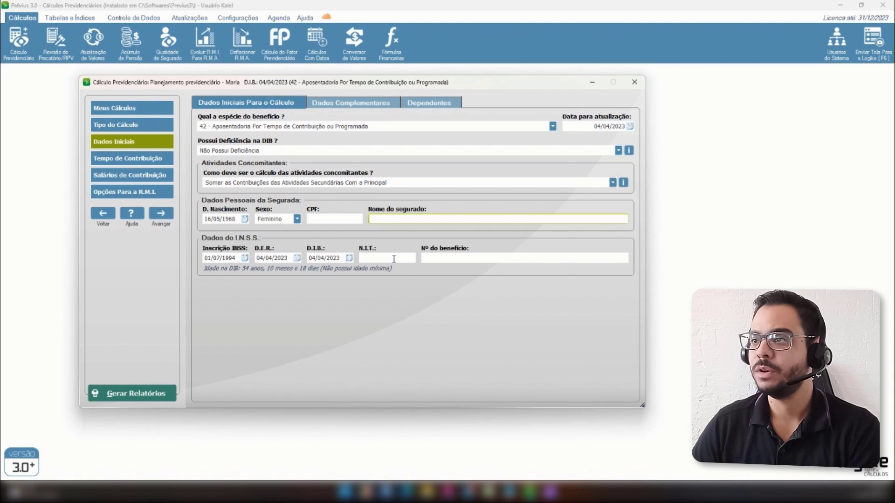
click(458, 257)
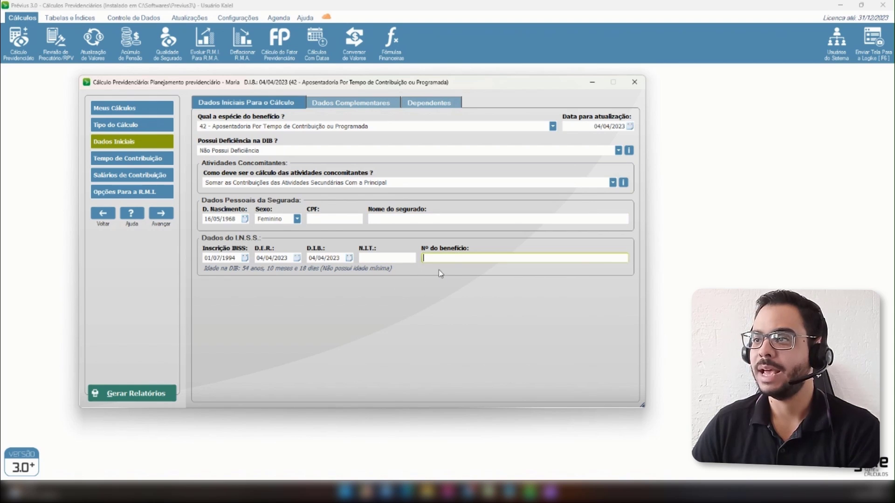
click(328, 218)
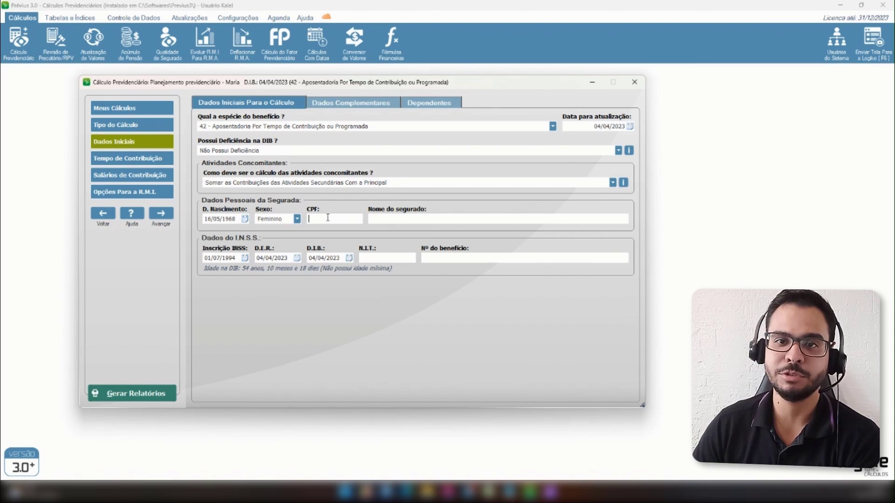
click(397, 258)
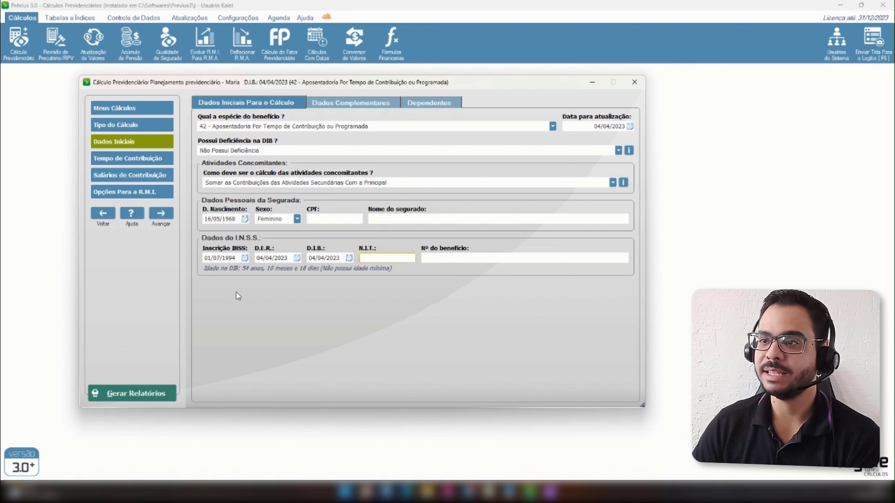
click(322, 258)
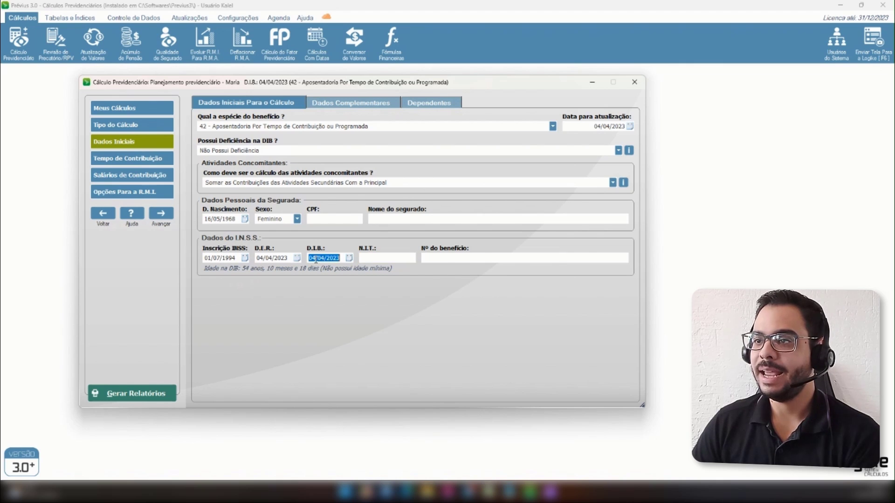
click(278, 257)
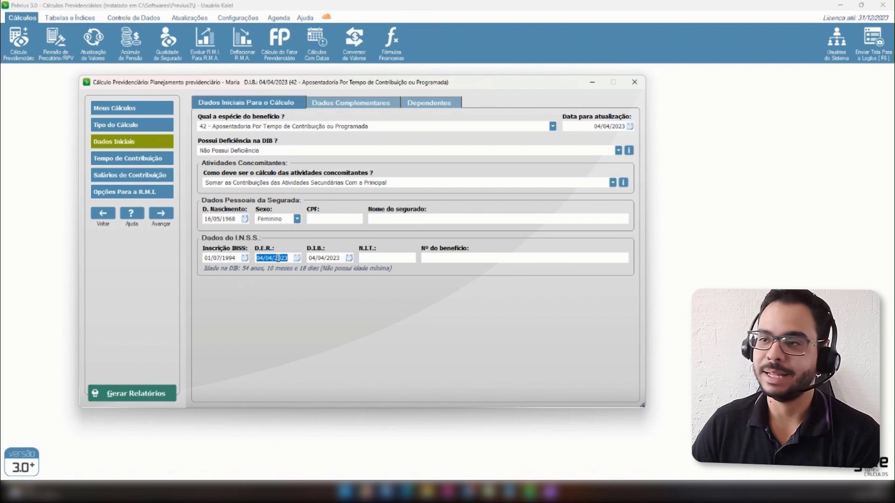
click(327, 258)
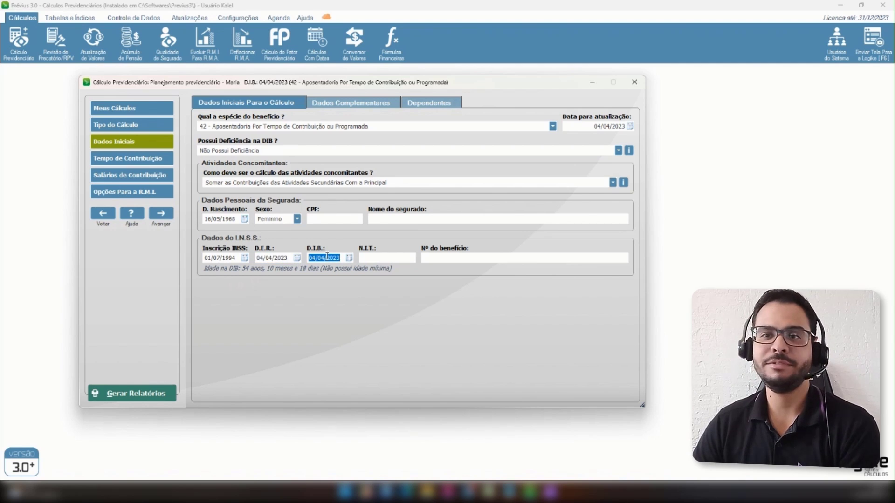
click(327, 257)
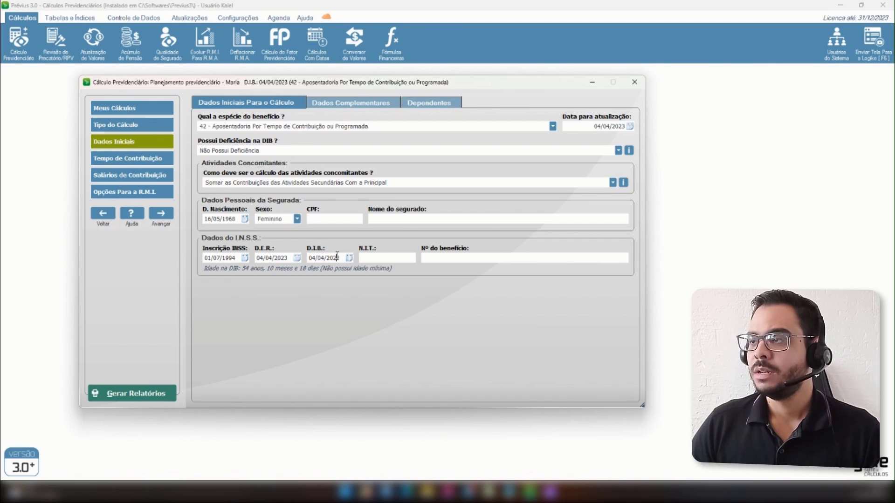
click(327, 257)
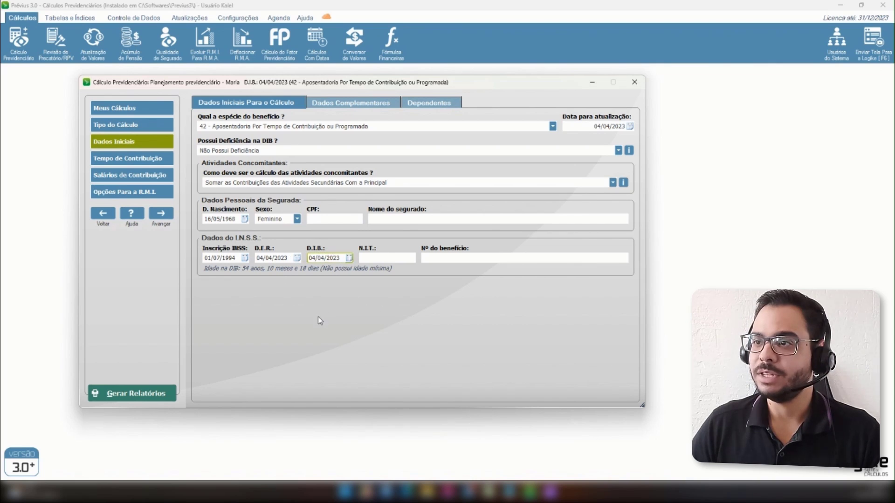
Examine the imported employment periods in the contribution time, especially the final dates marked in red
click(161, 214)
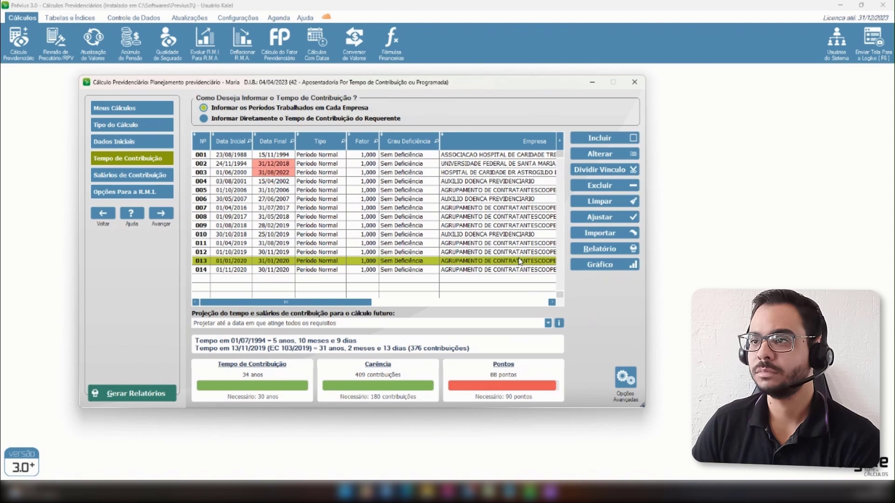
click(420, 182)
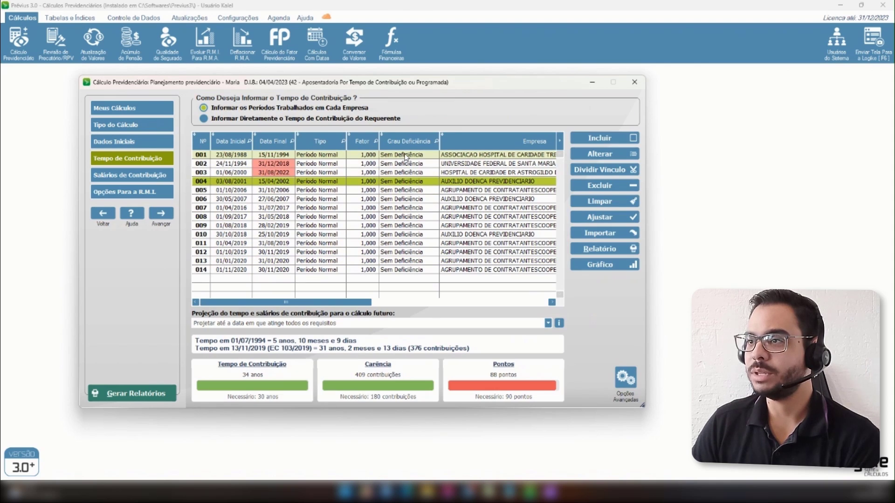
click(406, 157)
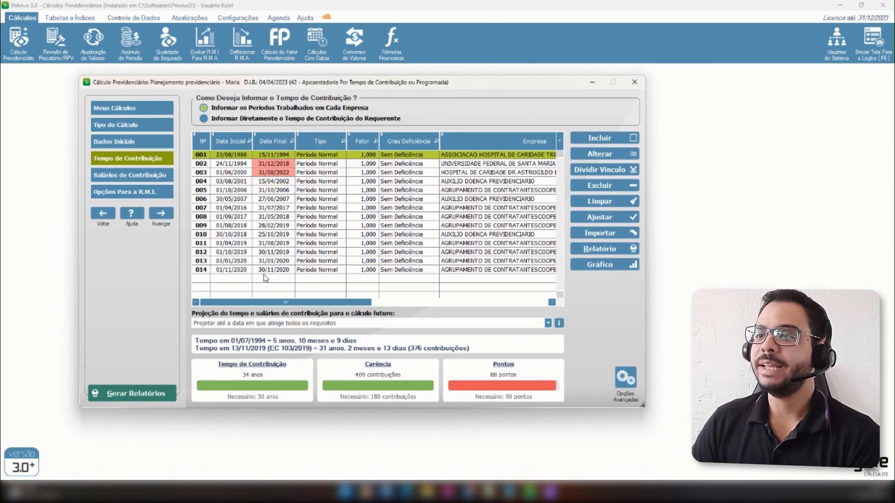
click(391, 173)
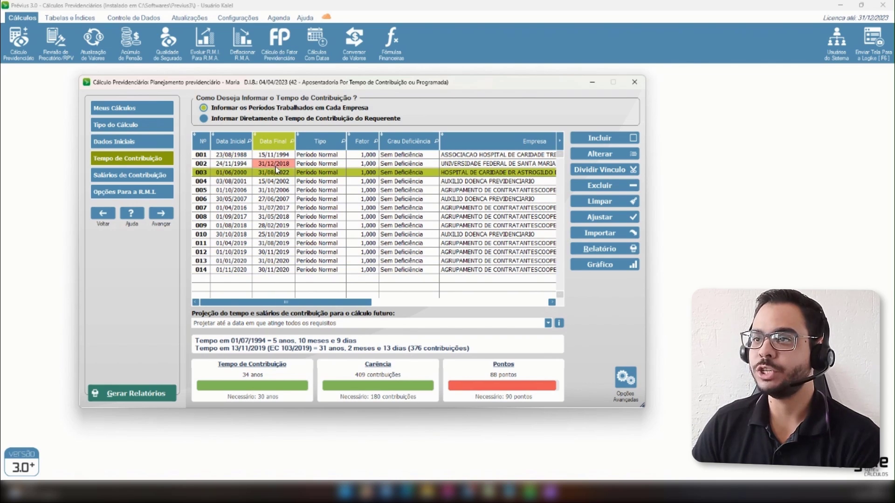
click(275, 269)
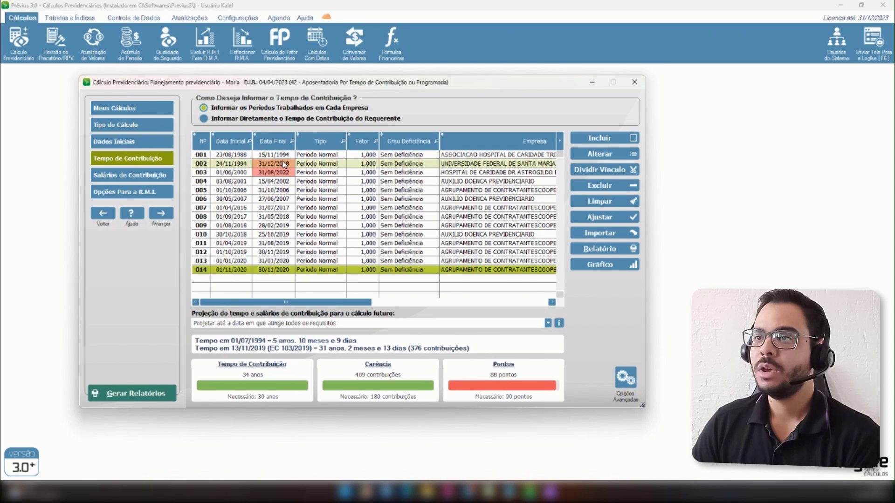
click(282, 173)
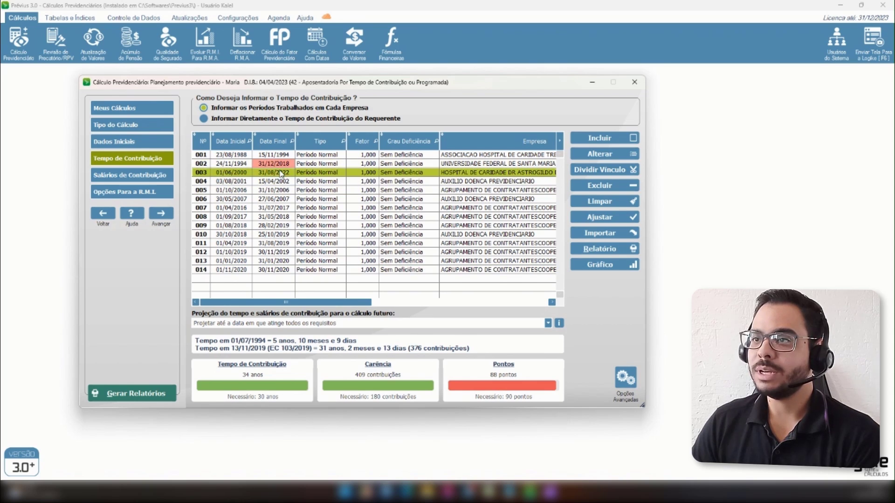
click(286, 199)
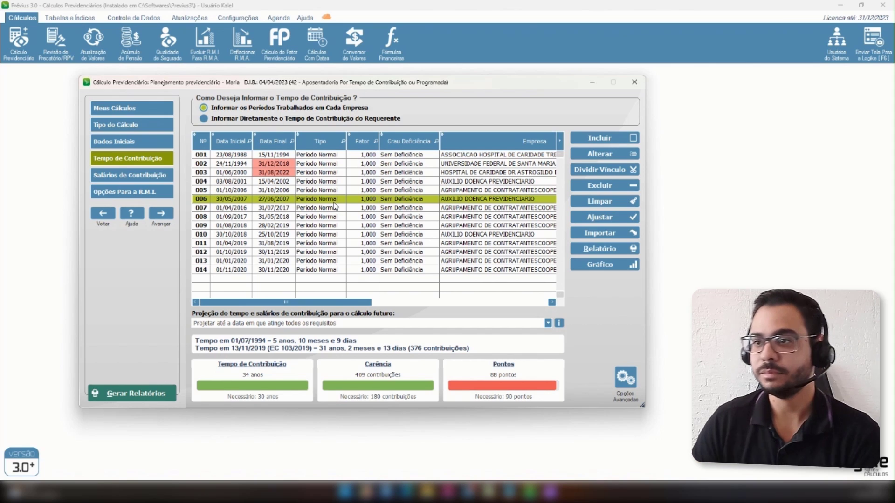
click(338, 172)
click(406, 261)
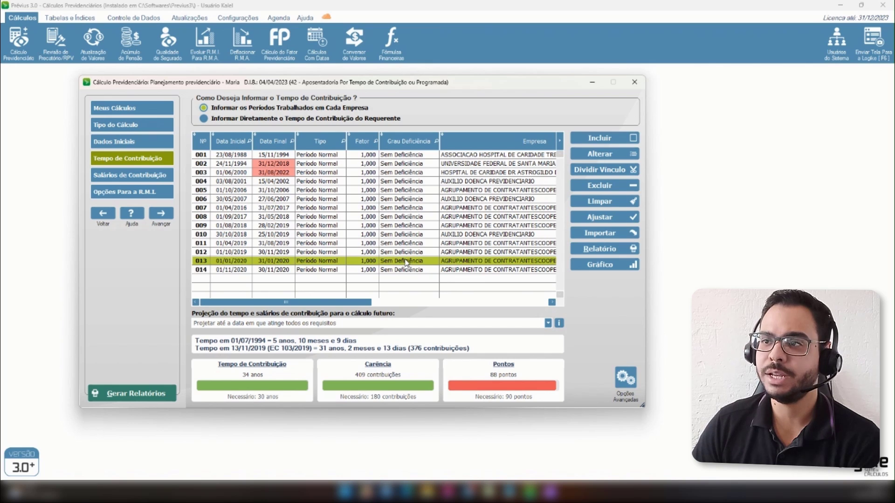
Look through the later employment periods in the list alongside the contribution time, grace period and points summaries
click(328, 217)
click(326, 208)
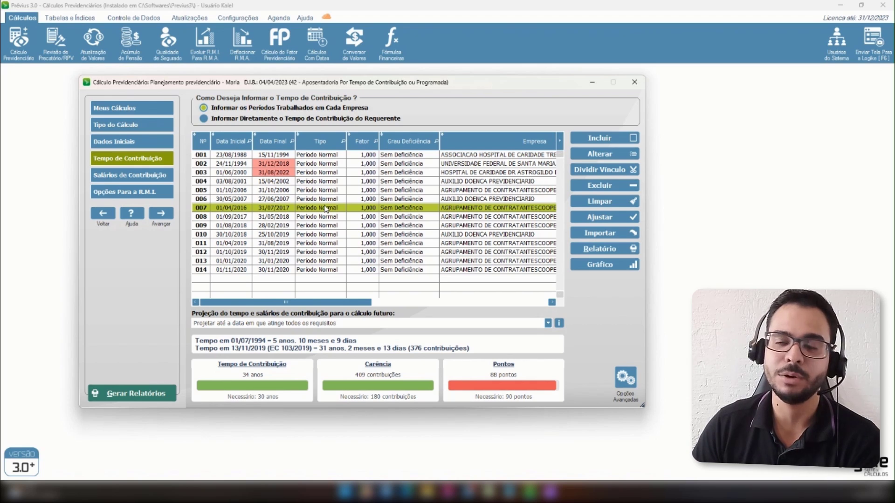
click(327, 226)
click(326, 234)
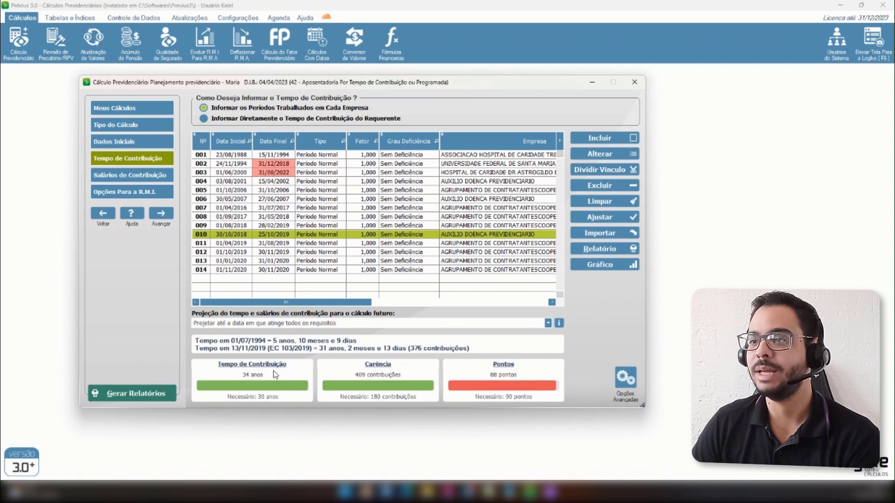
click(346, 263)
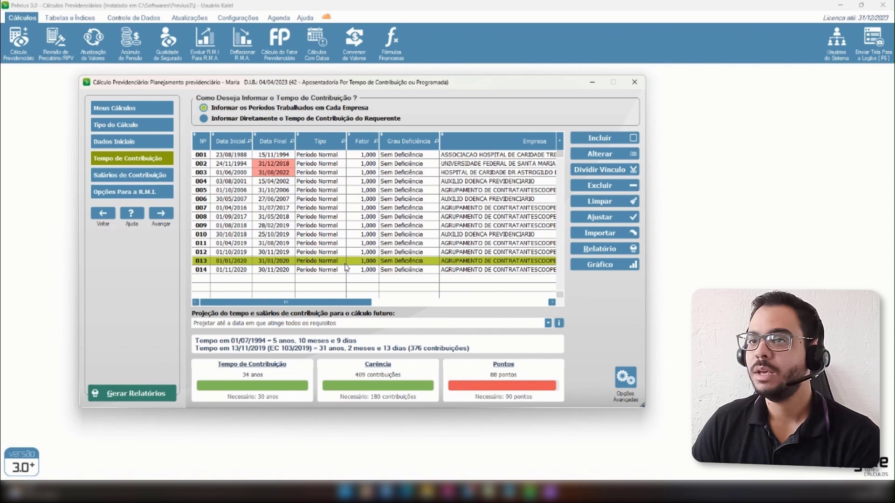
Review the imported contribution salaries from the first month to the last, including the values shown in red
click(162, 214)
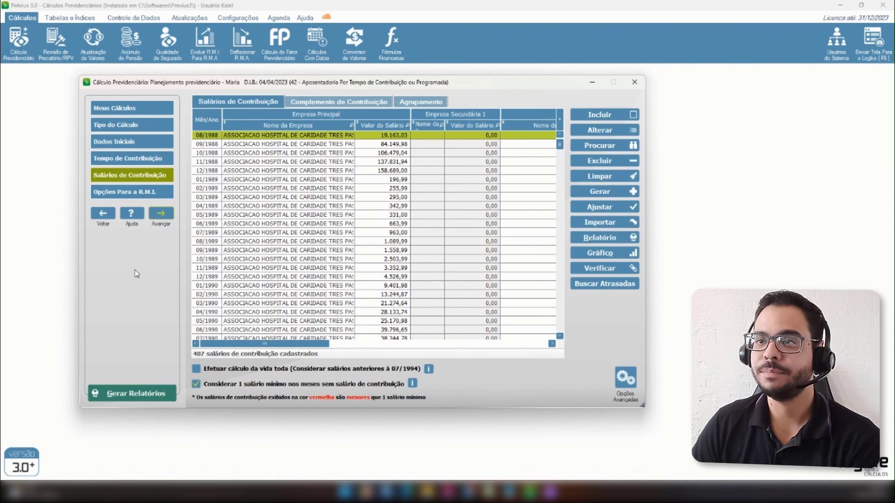
click(281, 259)
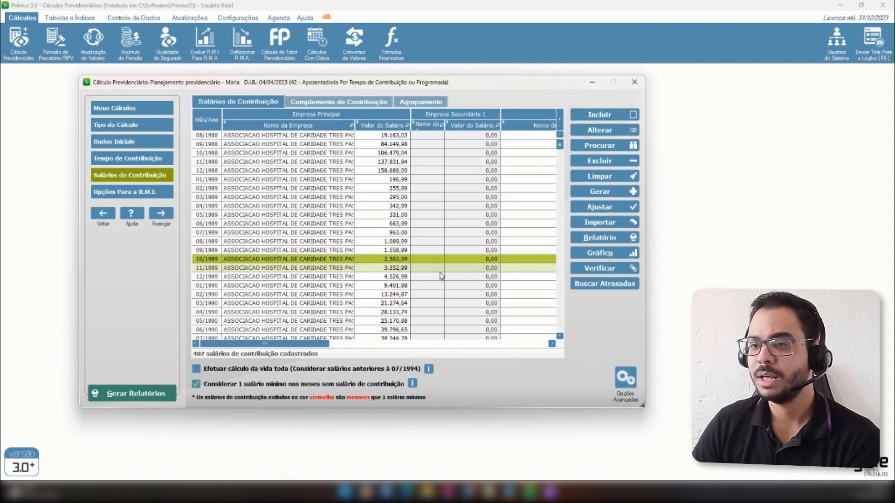
scroll(401, 259, down, 20)
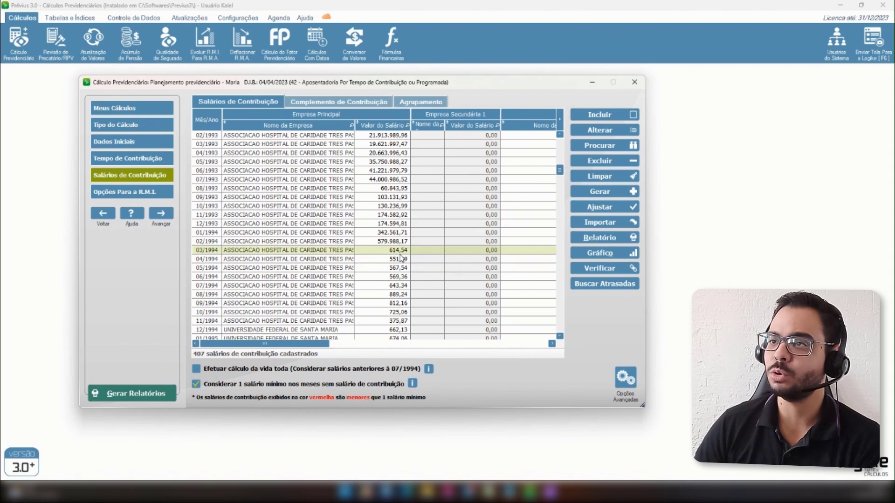
scroll(400, 257, down, 20)
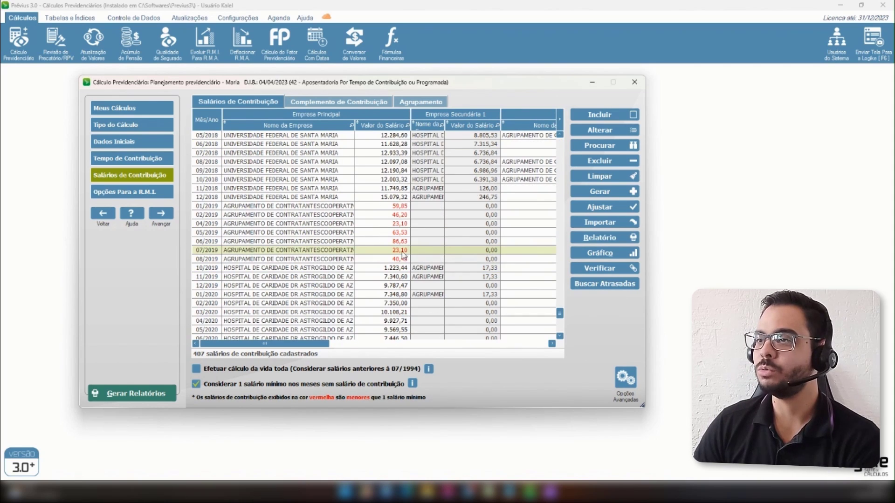
scroll(454, 245, down, 10)
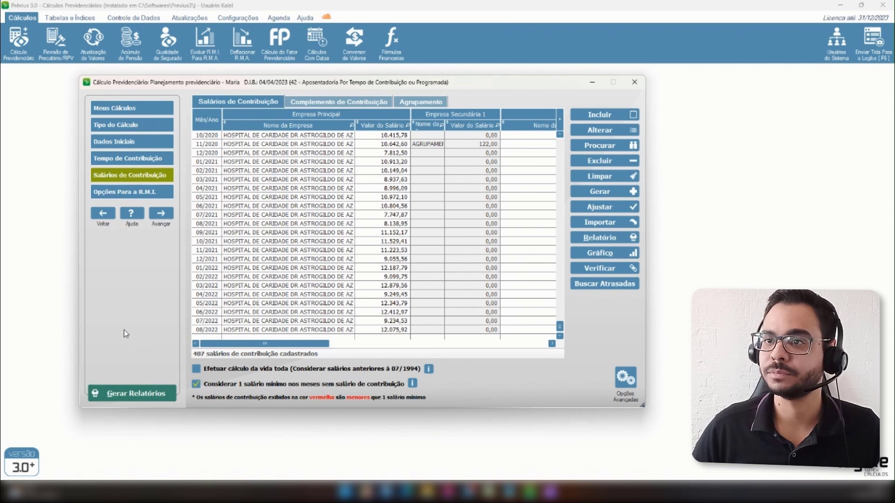
In the R.M.I. options, set future contribution salaries to a specific informed value of 3.500,00
click(163, 215)
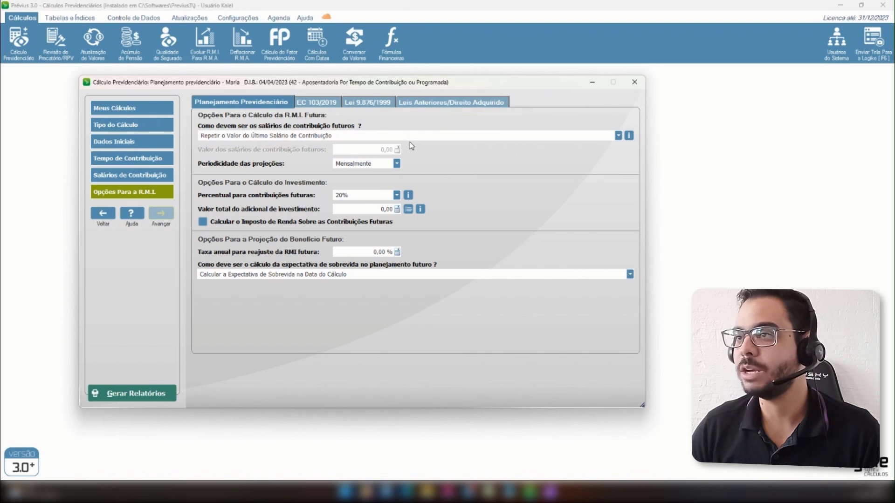
click(256, 136)
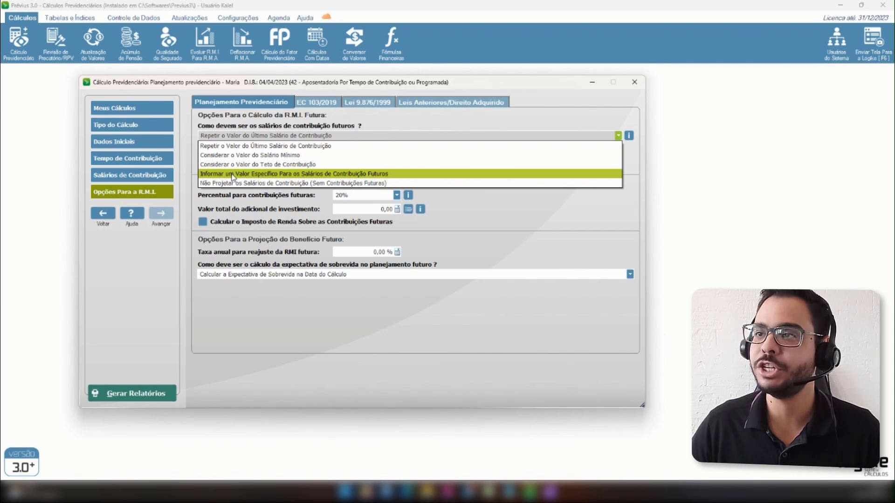
click(321, 174)
click(392, 150)
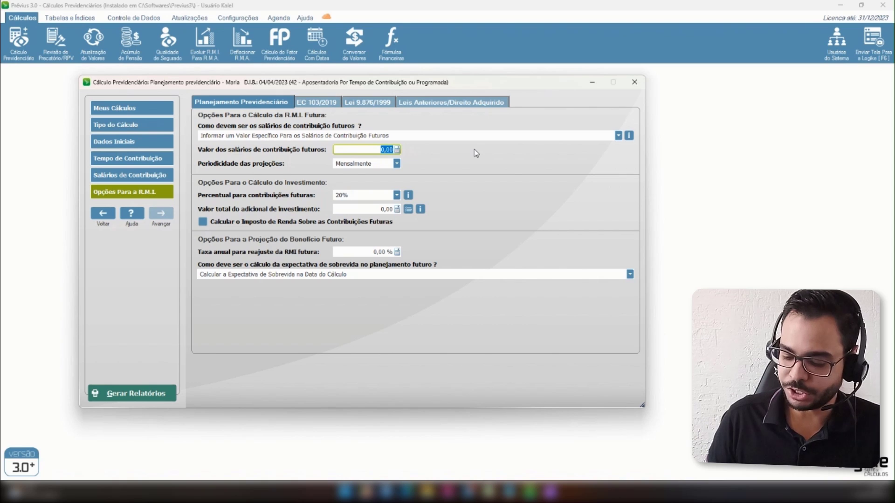
text(3500)
key(Tab)
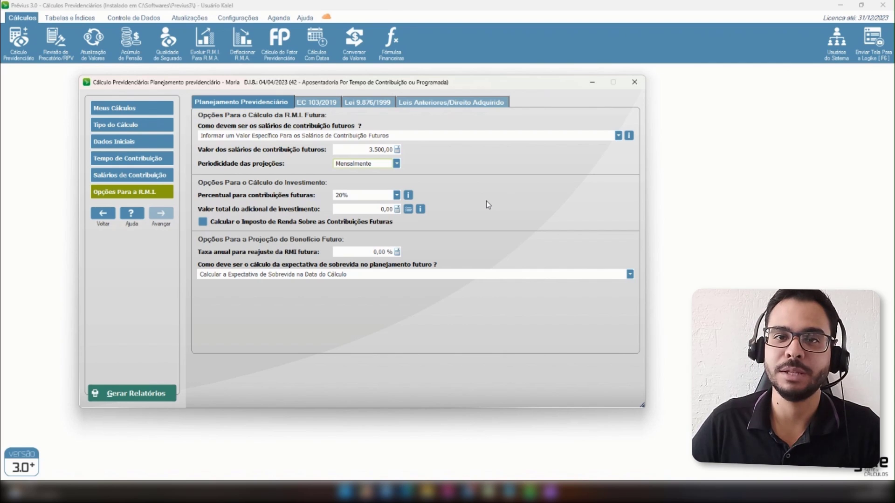
Check the percentage for future contributions in the investment options against the future contribution salary value
click(376, 196)
click(375, 195)
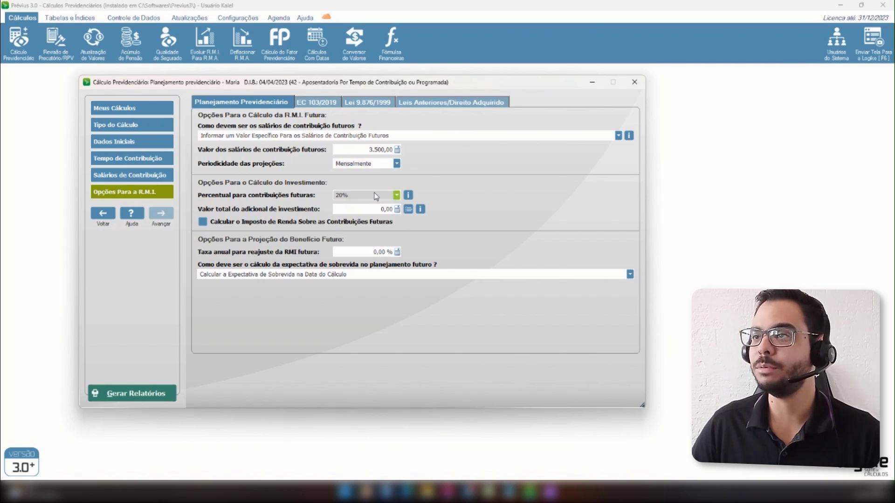
click(380, 150)
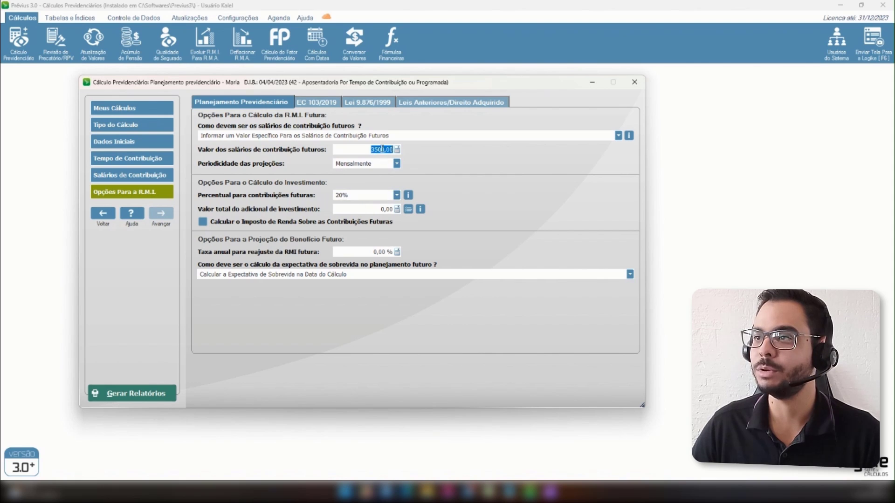
click(357, 196)
click(471, 180)
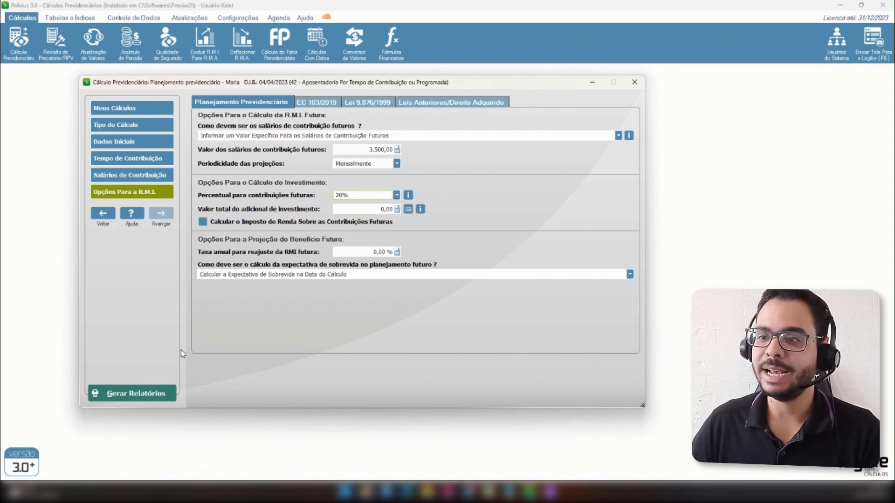
Start generating the reports and enlarge the EC 103/2019 transition rules window to show more of the rules
click(134, 394)
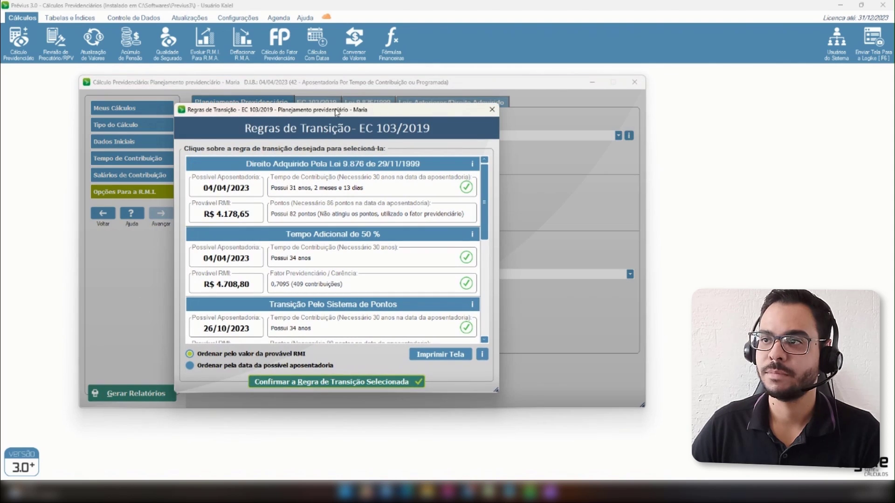
drag(337, 111, 332, 71)
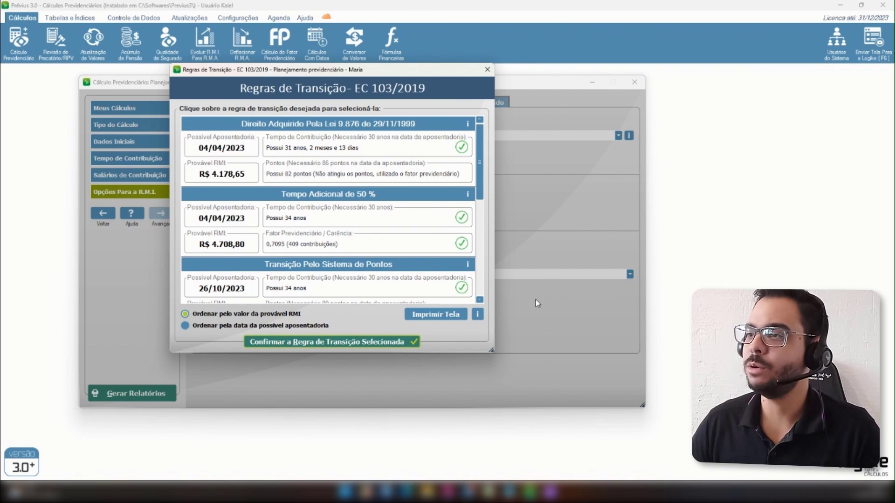
drag(491, 350, 586, 457)
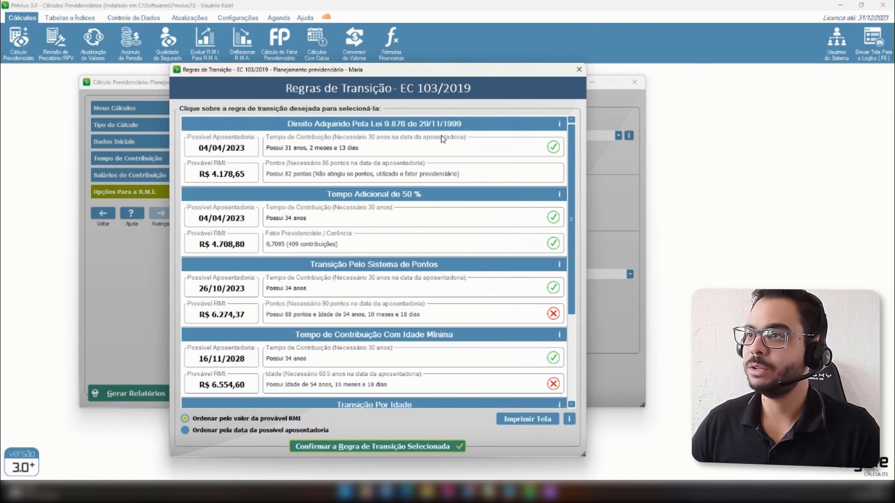
drag(396, 74, 379, 23)
drag(567, 408, 648, 465)
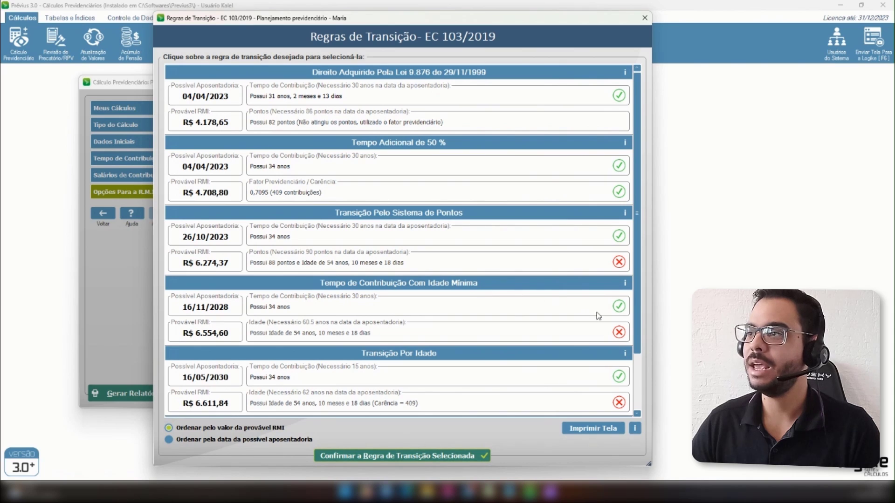
drag(650, 455, 522, 466)
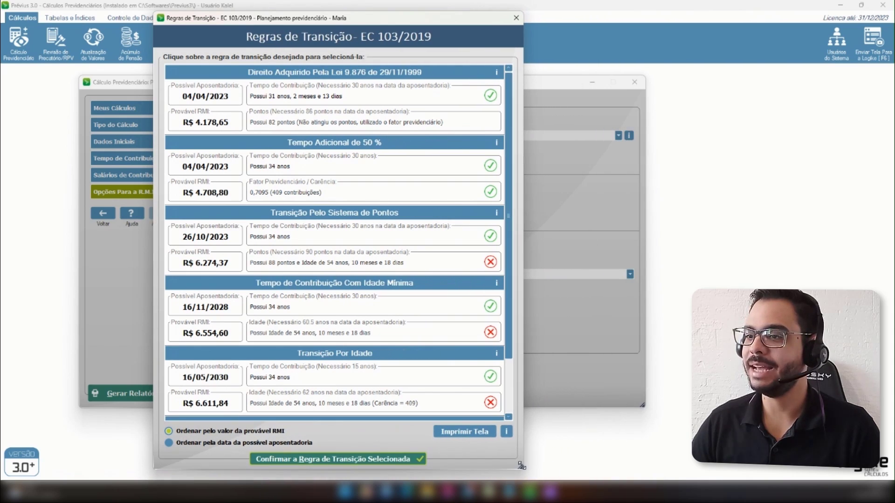
Go through the transition rules from the acquired right to the 100% additional time, viewing possible retirement dates and probable RMI values
click(311, 110)
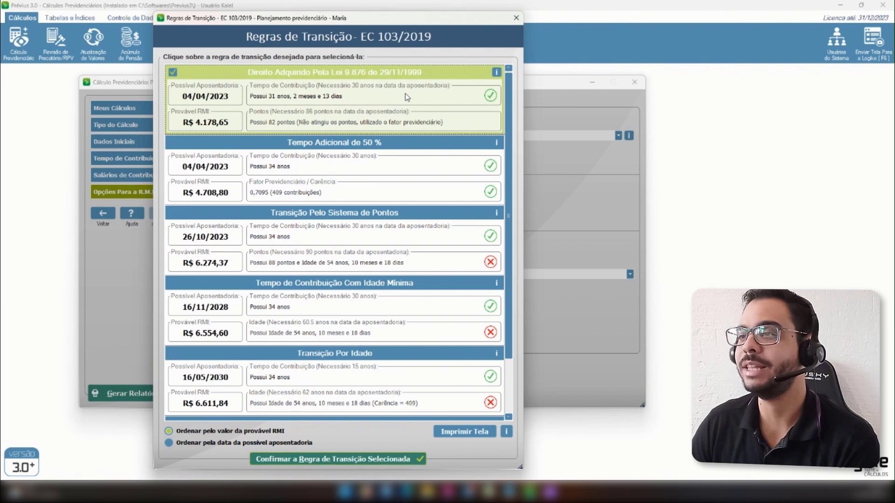
click(334, 189)
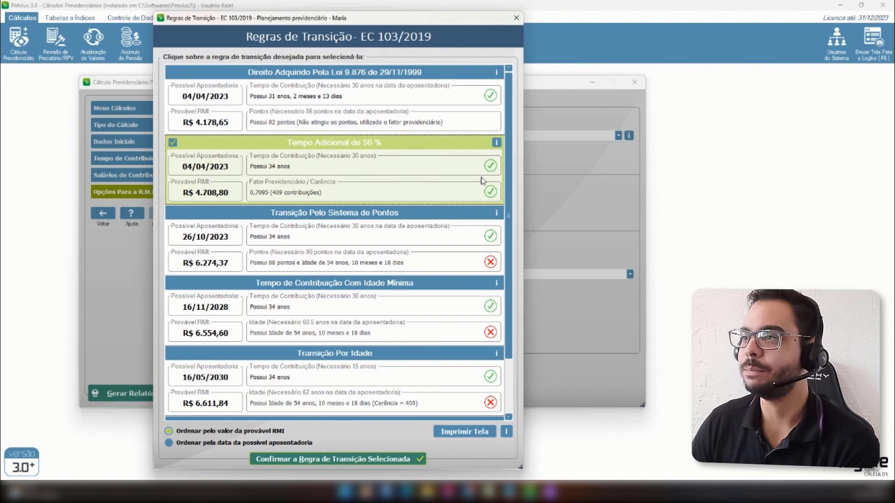
click(358, 238)
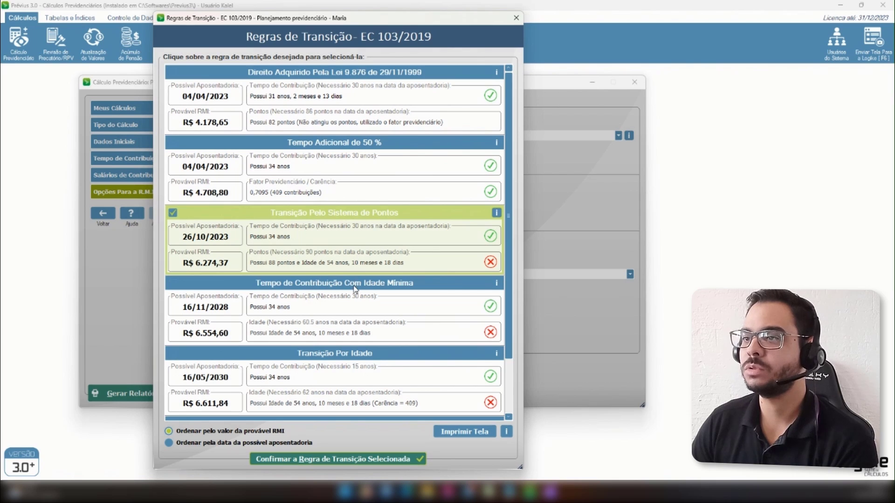
click(323, 332)
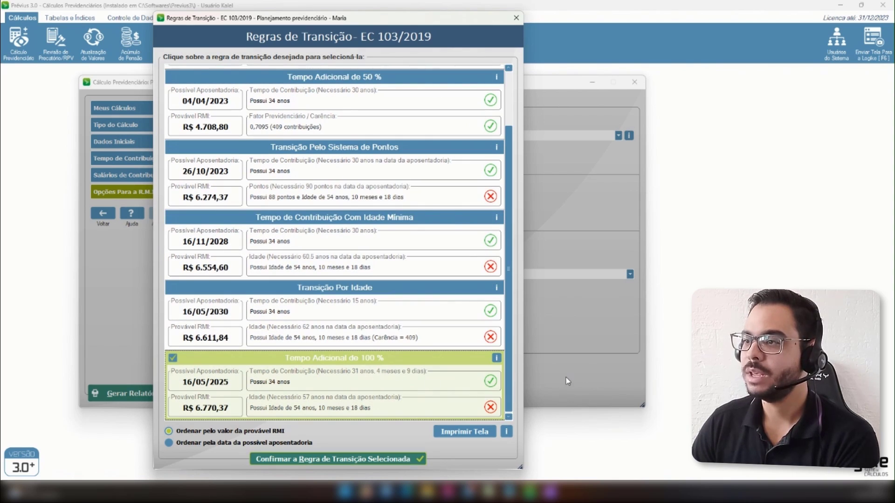
click(425, 327)
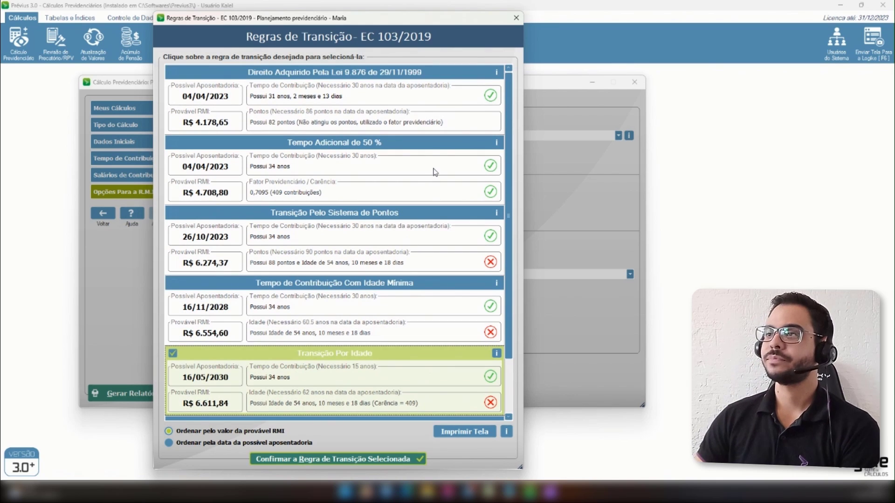
Compare the requirements of the acquired right, 50% additional time, points system and minimum age rules
click(434, 170)
click(446, 111)
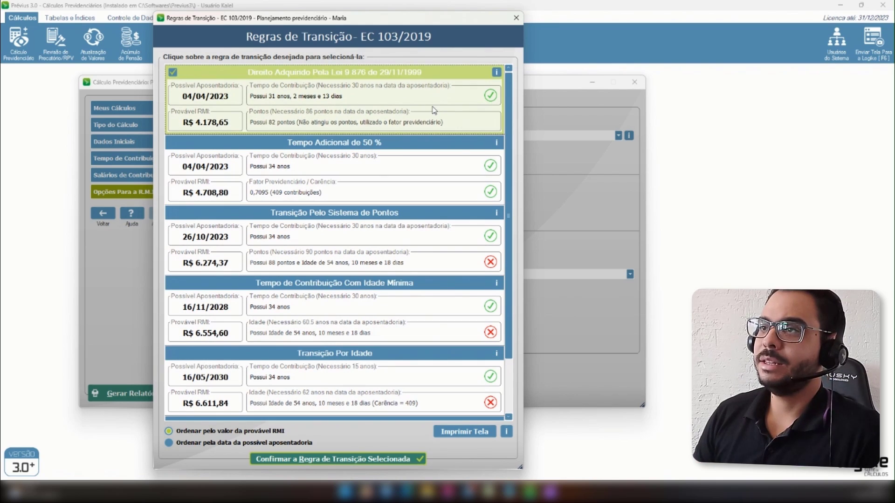
click(343, 176)
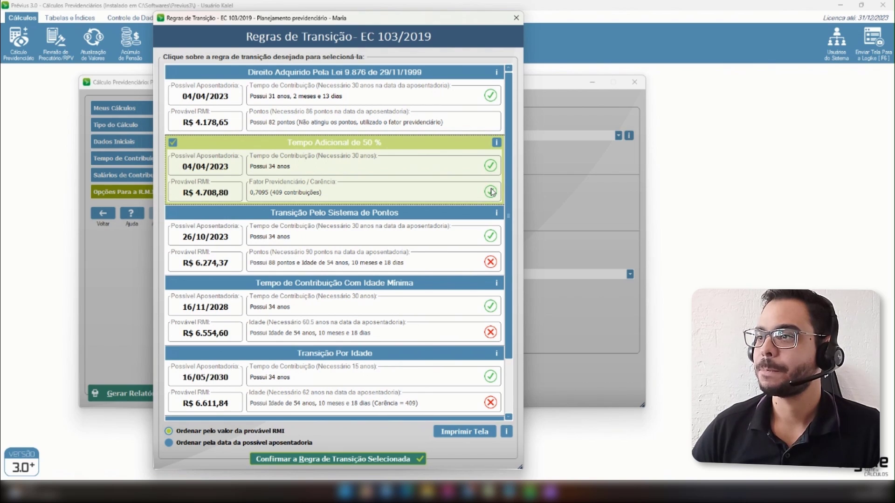
click(429, 247)
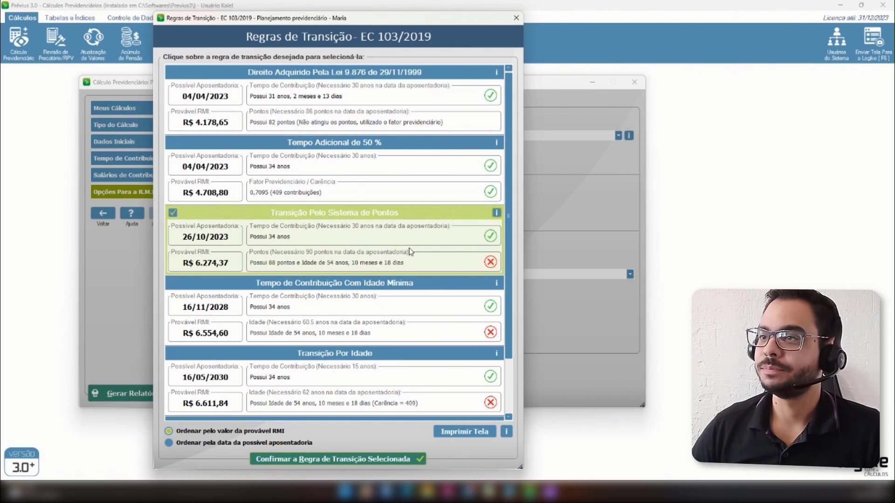
click(426, 310)
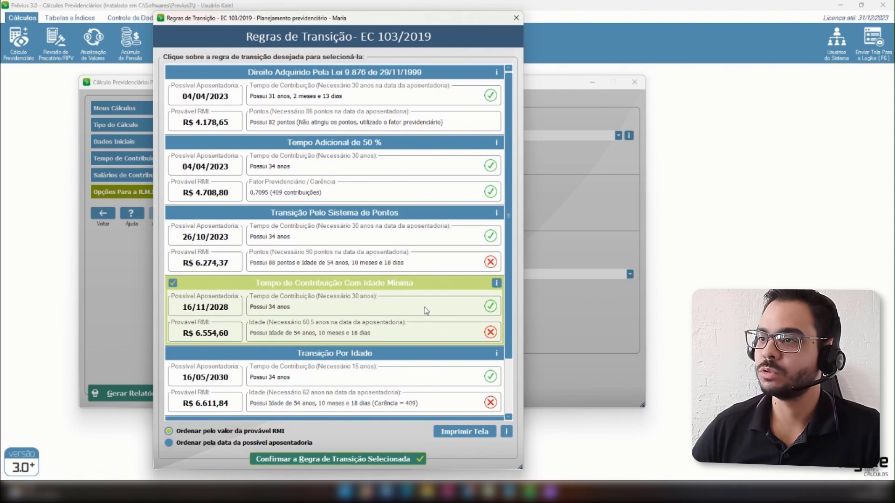
scroll(448, 314, down, 2)
scroll(486, 229, up, 2)
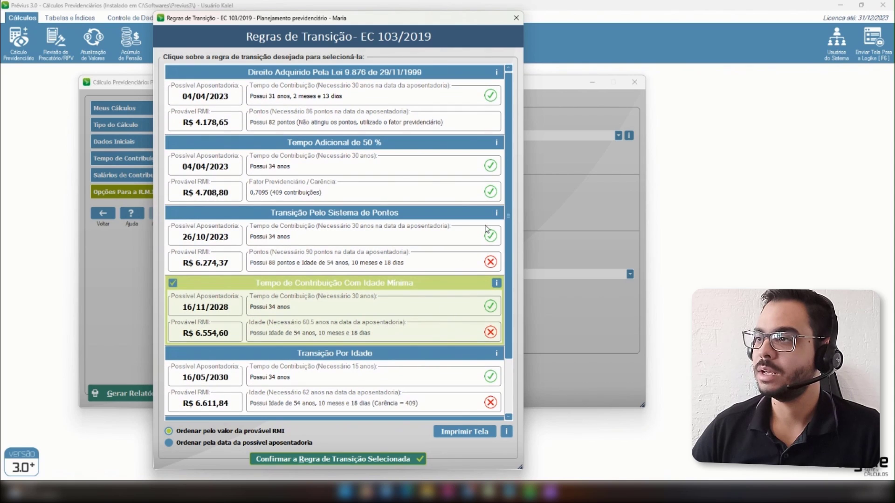
Select the rule "Transição Pelo Sistema de Pontos" and confirm it for the calculation
click(487, 262)
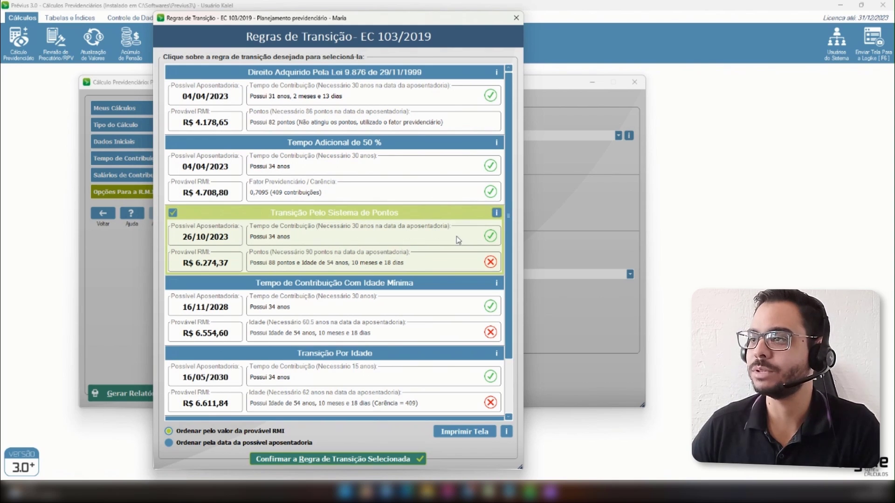
click(340, 459)
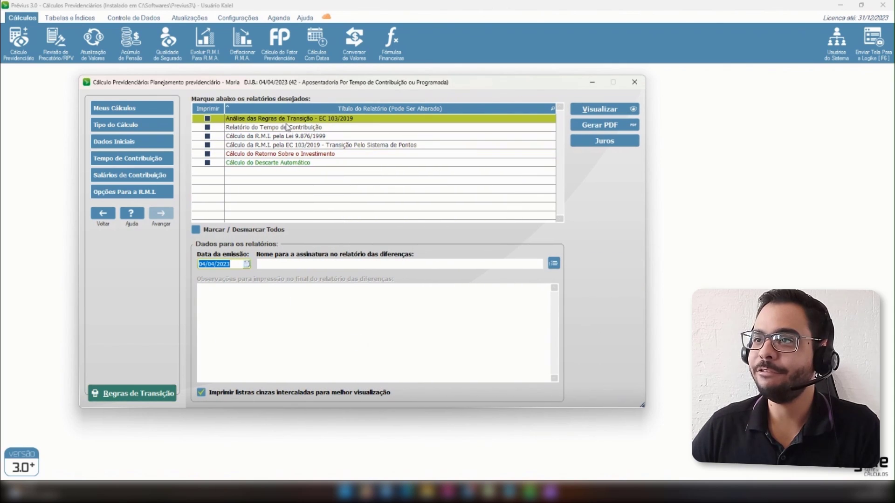
Mark the report "Cálculo da R.M.I. pela EC 103/2019 - Transição Pelo Sistema de Pontos" for printing
click(410, 163)
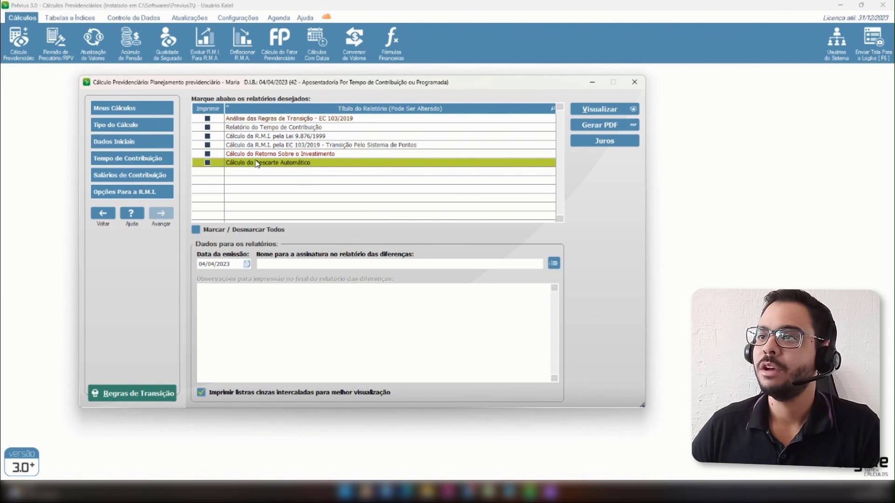
click(344, 136)
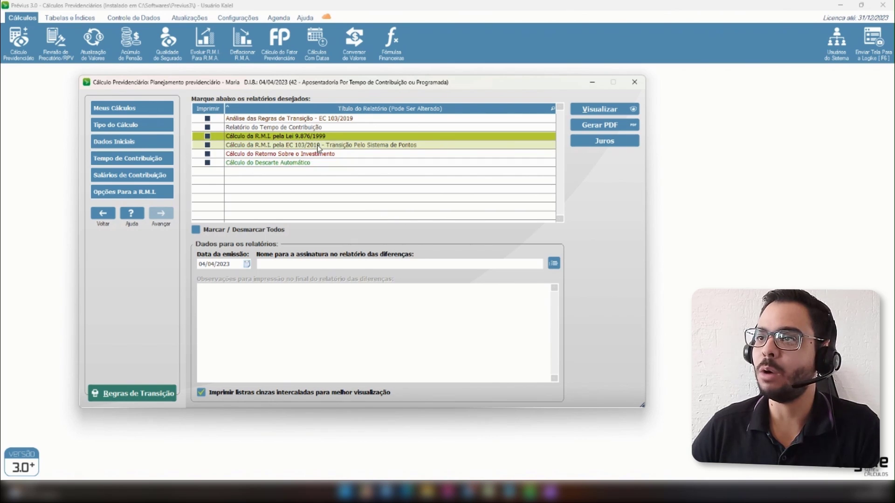
click(297, 145)
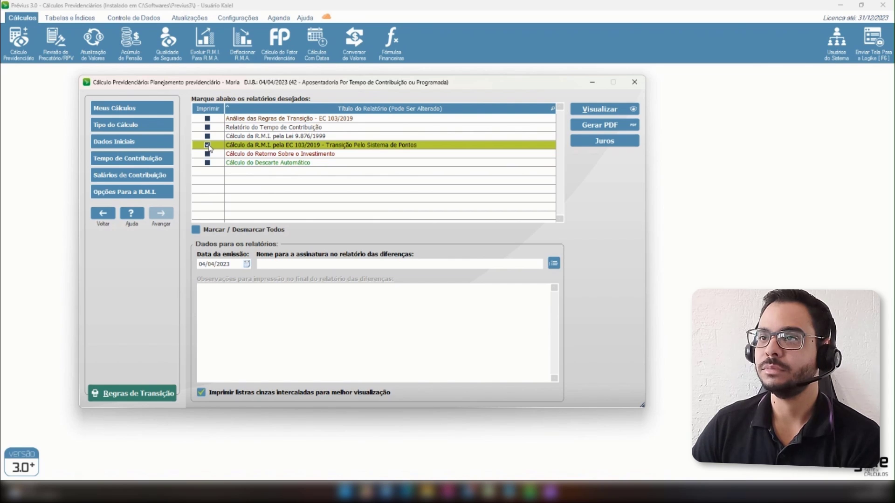
Preview the marked points-system R.M.I. report and examine its contribution salaries, ceilings, update indexes and corrected salaries on page 1
click(599, 111)
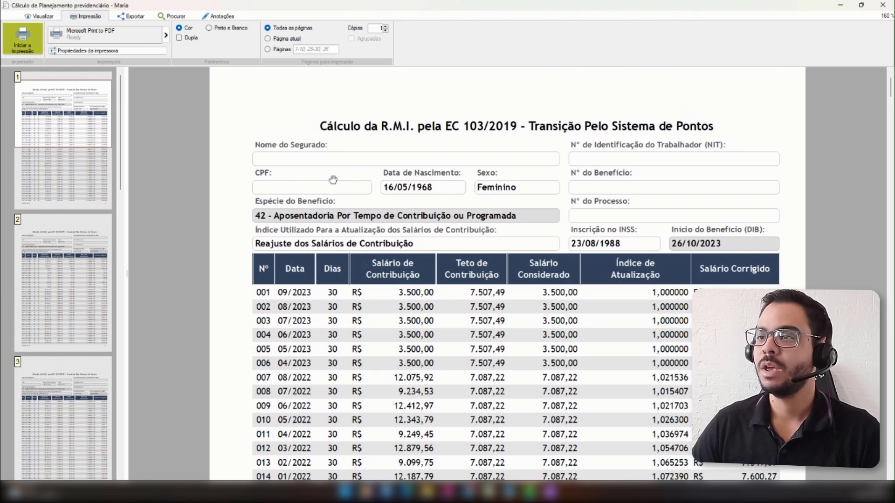
scroll(438, 306, down, 1)
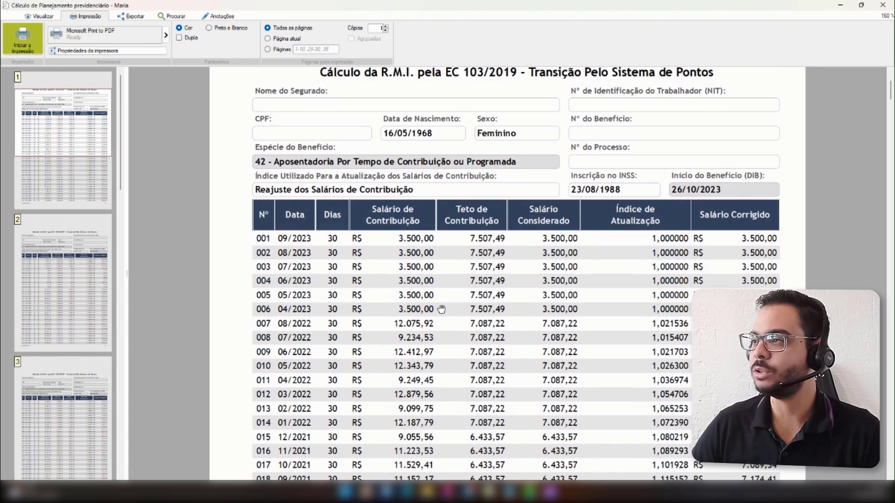
scroll(223, 289, down, 5)
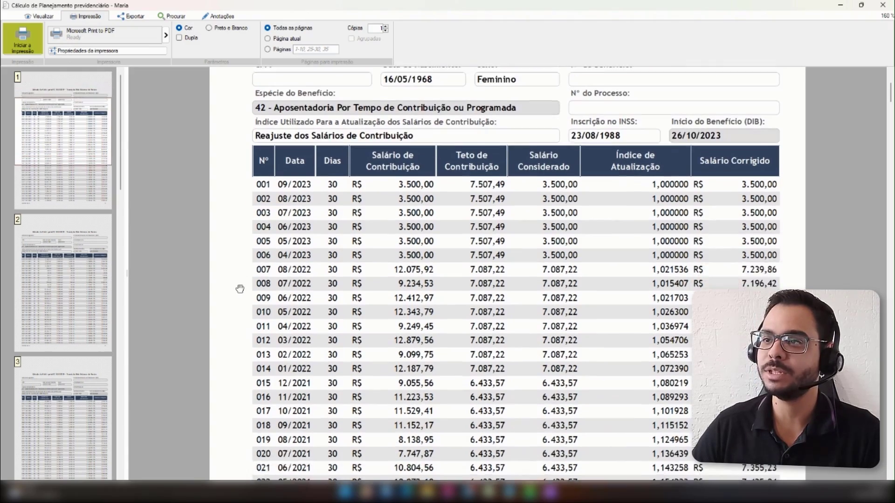
scroll(281, 283, down, 2)
scroll(281, 283, up, 2)
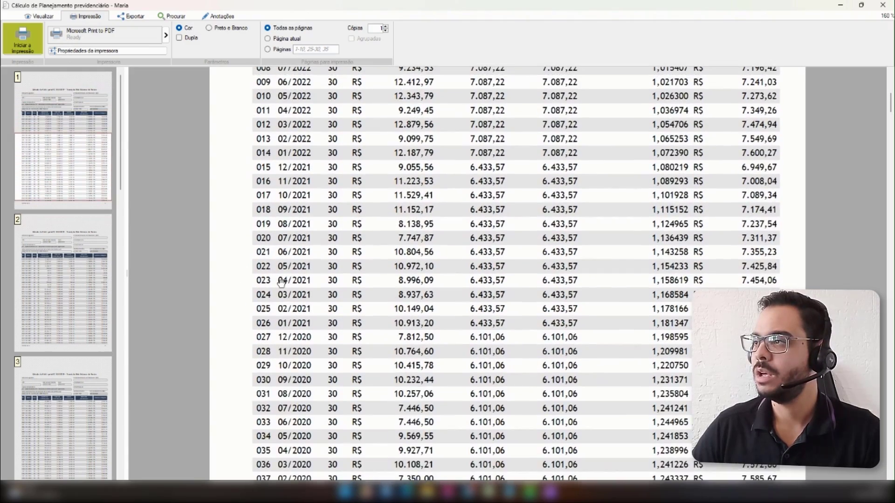
scroll(282, 283, up, 2)
scroll(282, 284, down, 4)
scroll(282, 284, up, 6)
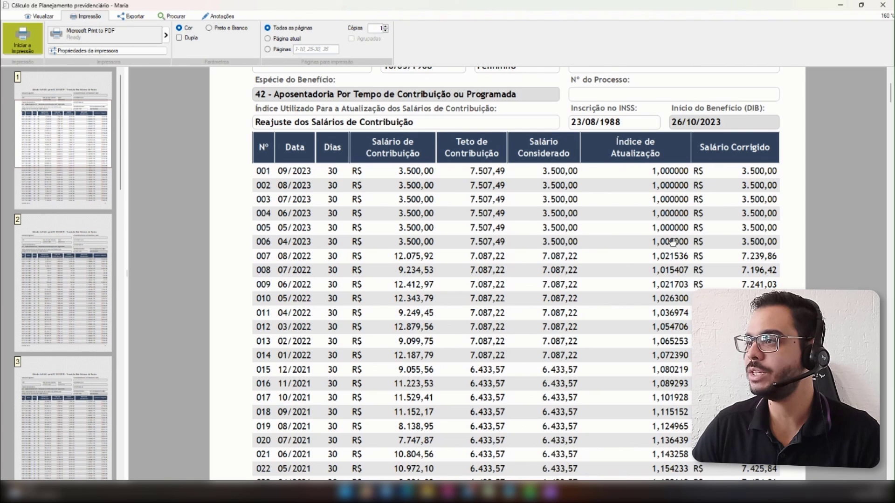
scroll(673, 275, down, 1)
scroll(674, 280, down, 3)
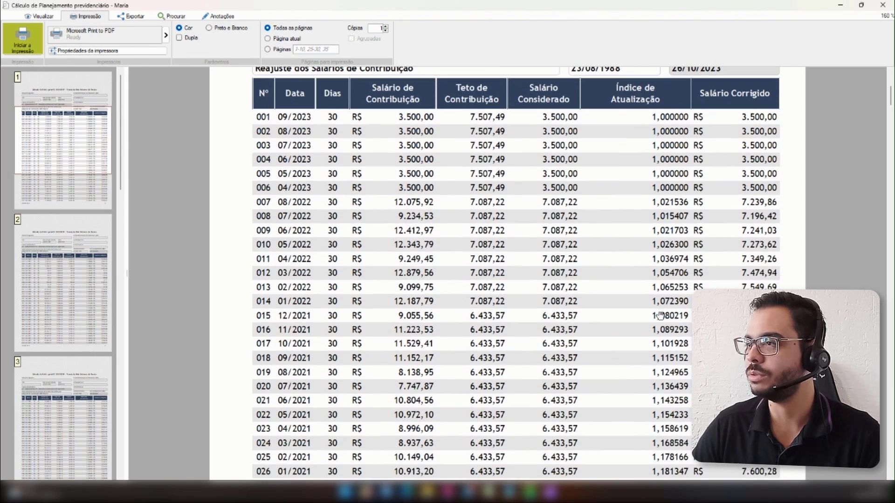
scroll(673, 315, down, 3)
Examine the "Cálculo da R.M.I." section on page 10 of the report, and close the report preview and the calculation window
scroll(75, 310, down, 5)
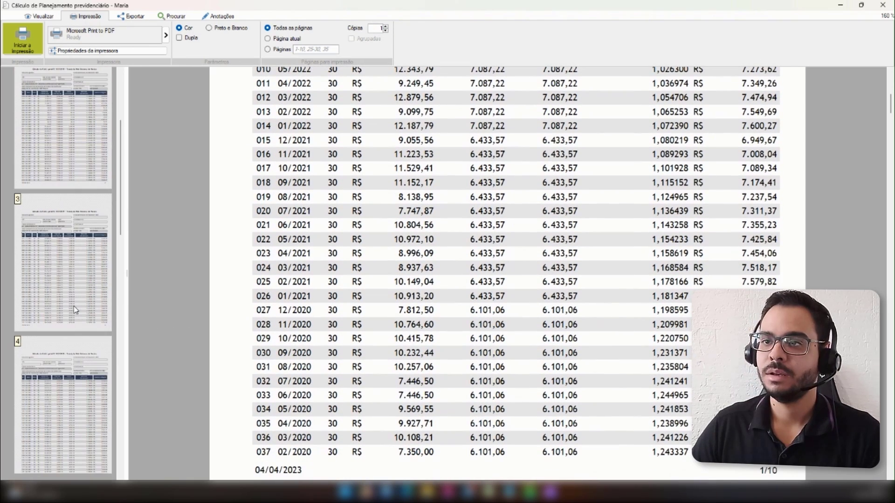
scroll(75, 310, down, 10)
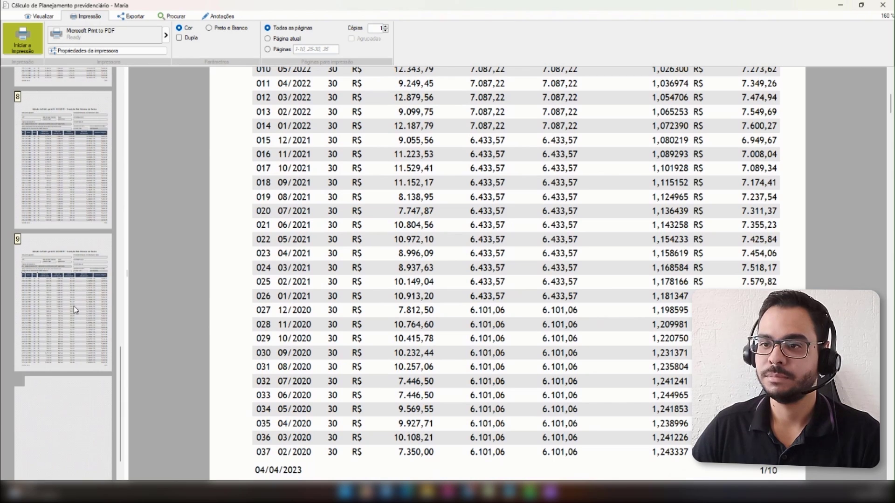
scroll(74, 293, down, 1)
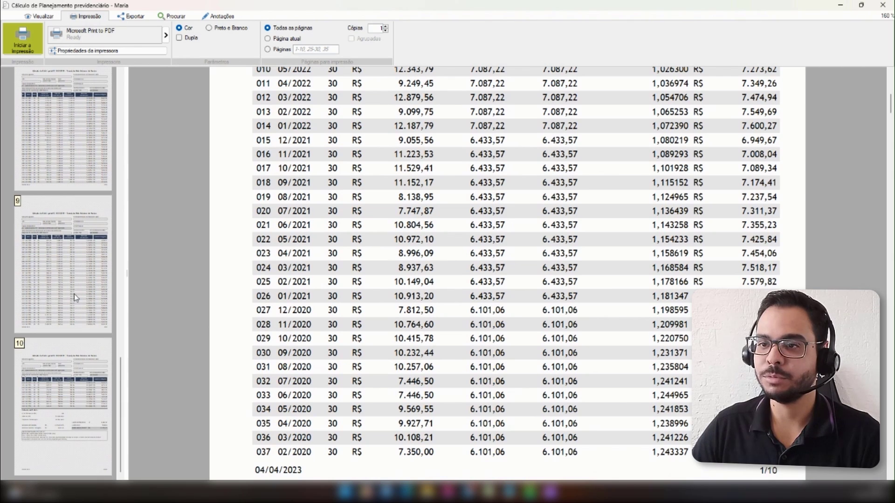
click(85, 422)
scroll(684, 377, down, 1)
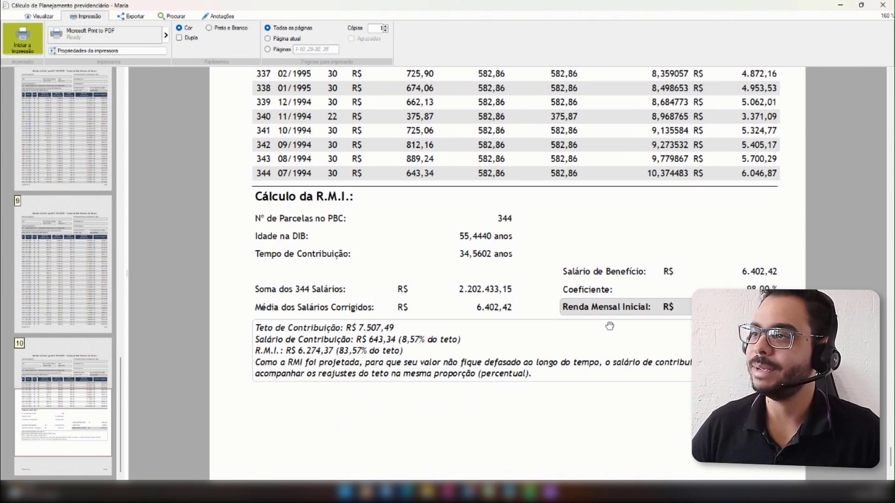
scroll(610, 326, up, 3)
scroll(610, 326, up, 6)
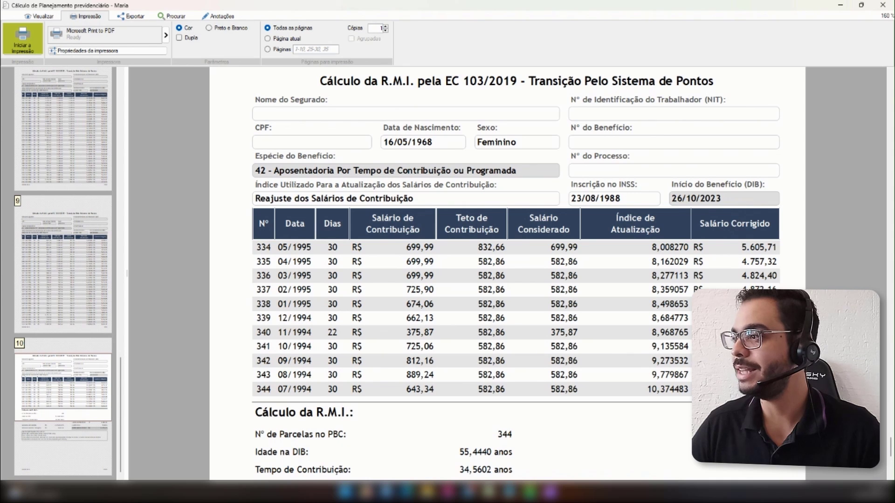
scroll(739, 263, down, 9)
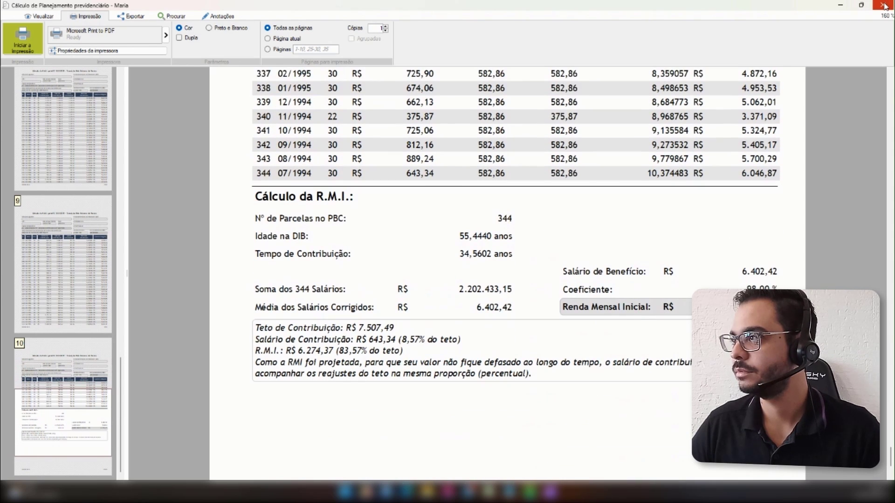
click(884, 6)
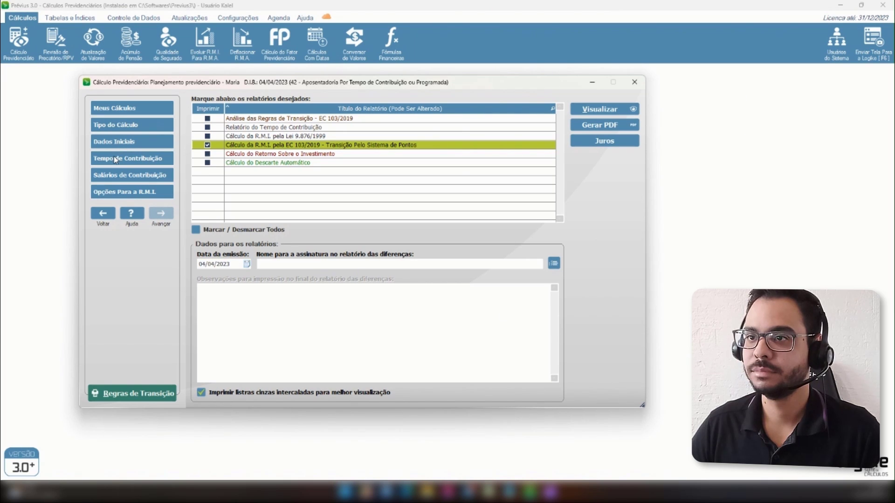
key(Escape)
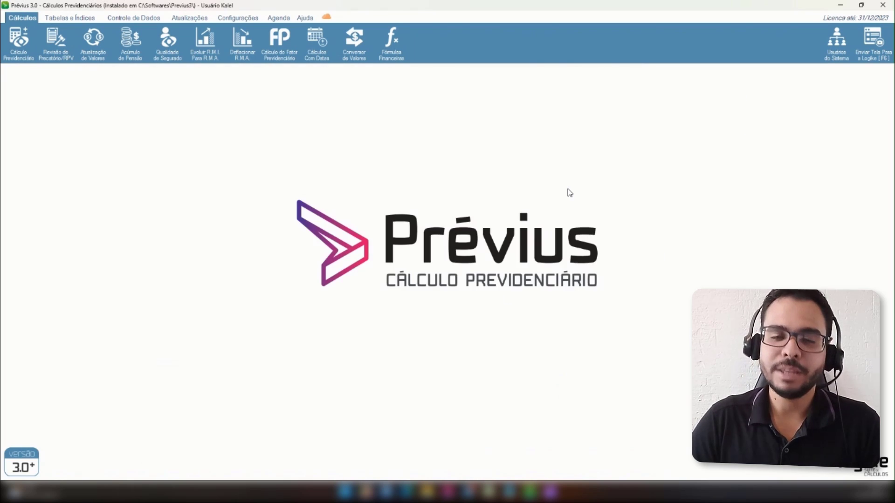